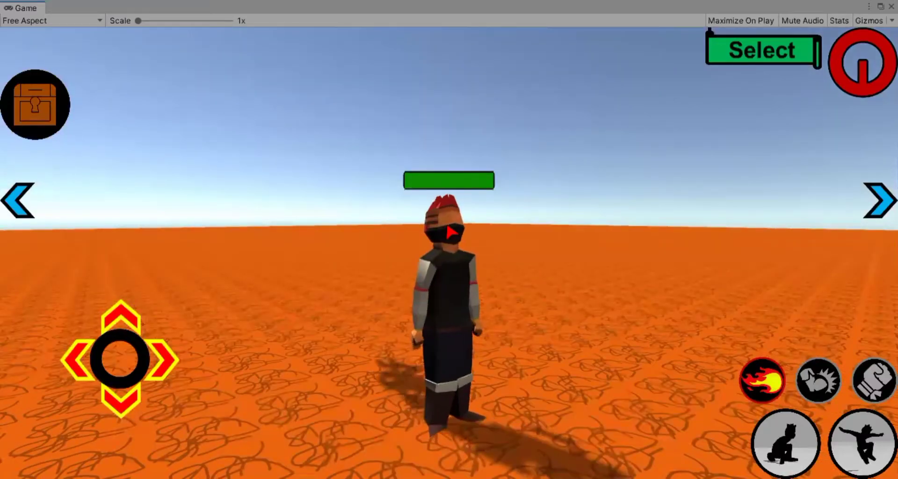
Run forward, open the chest inventory, and drag swords and shields onto each other's slots.
key(w)
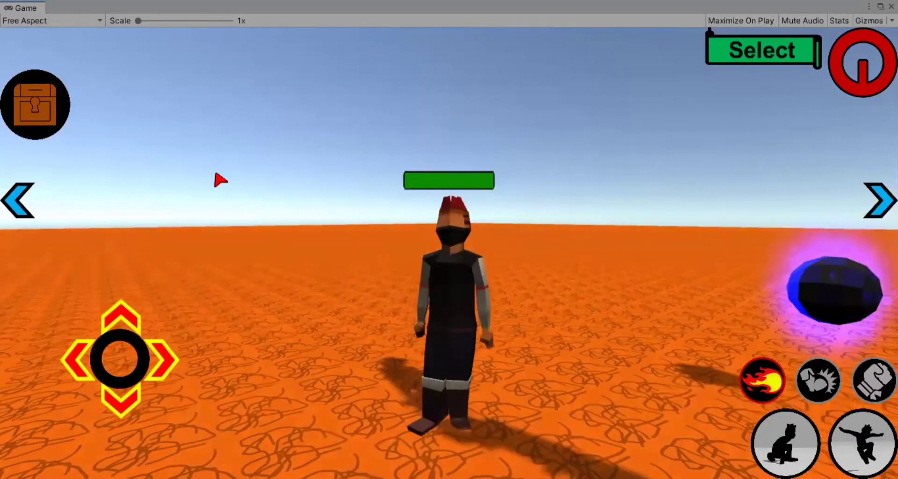
click(59, 113)
drag(333, 133, 423, 123)
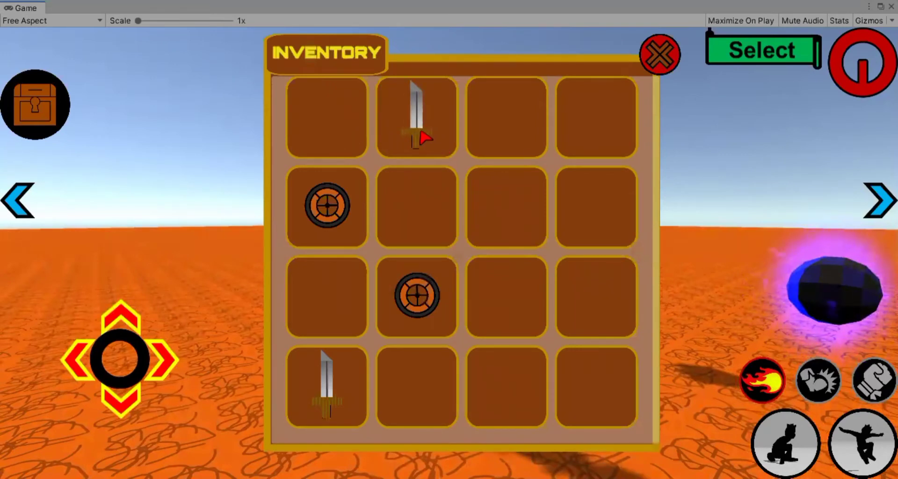
drag(424, 89, 121, 207)
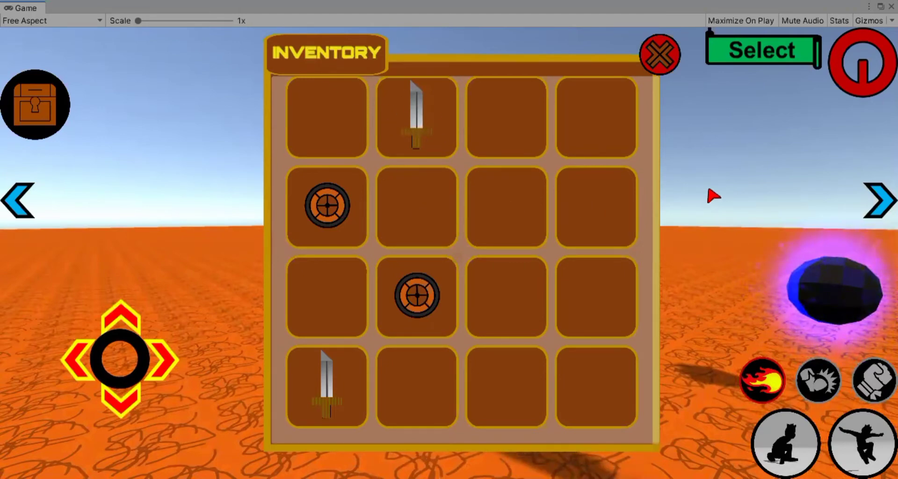
drag(361, 189, 426, 124)
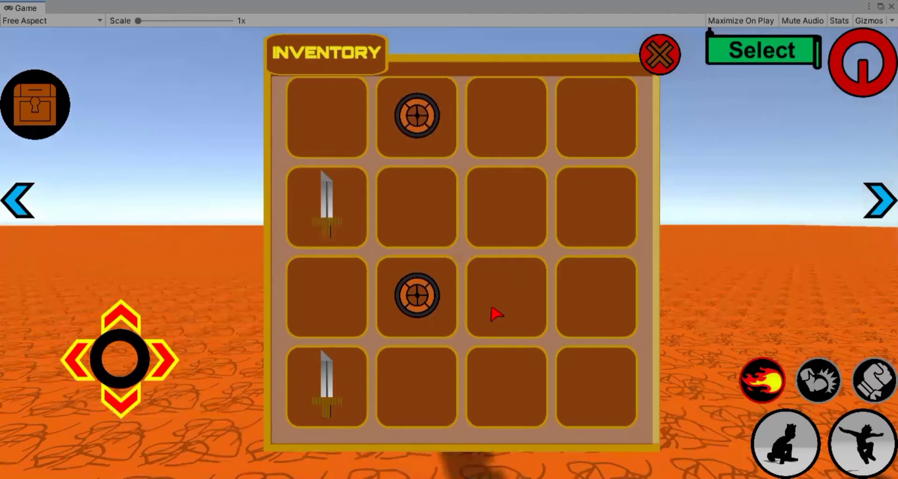
drag(413, 295, 328, 205)
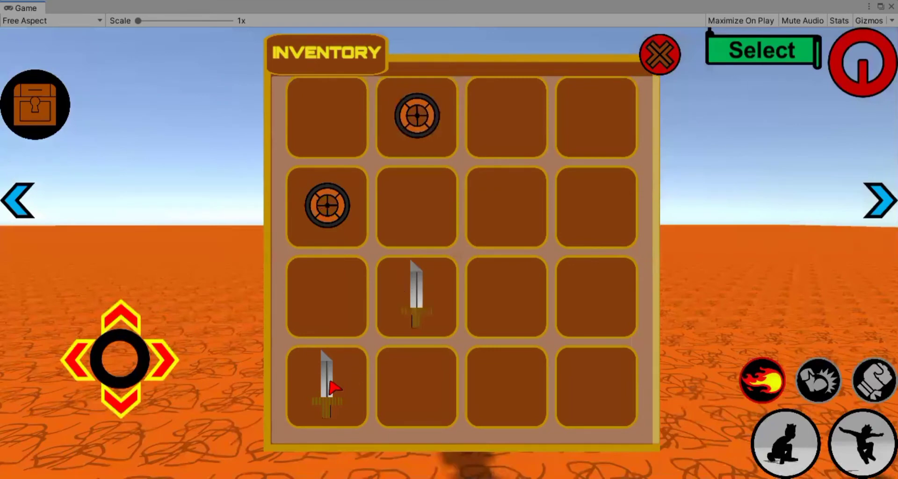
drag(330, 387, 344, 237)
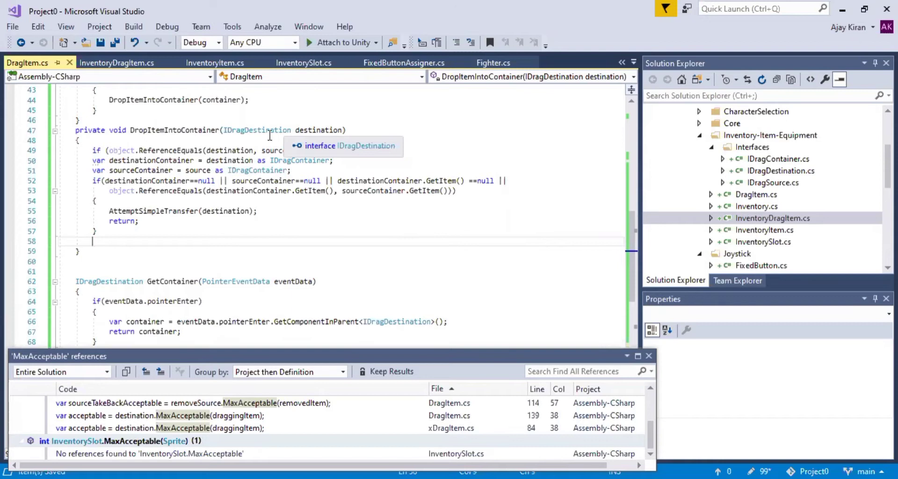
End DropItemIntoContainer with AttemptSwap(destinationContainer, sourceContainer); and save DragItem.cs.
text(A)
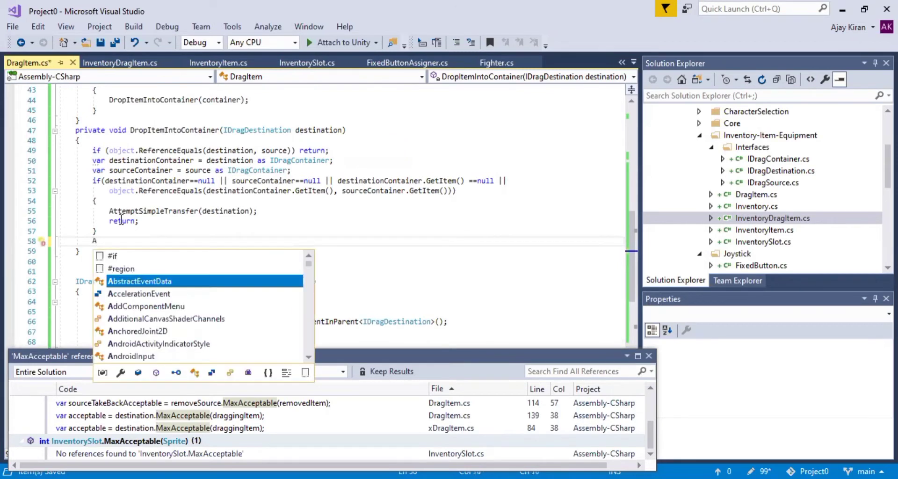
text(tte)
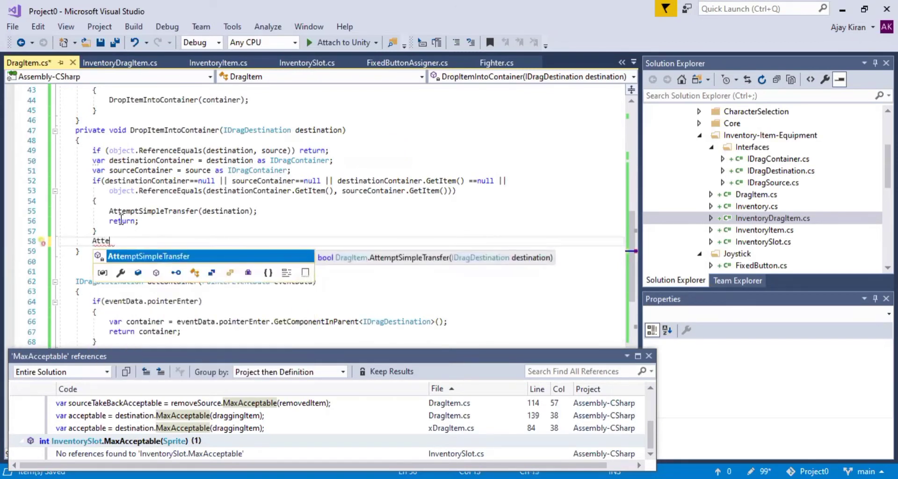
text(mp)
text(tS)
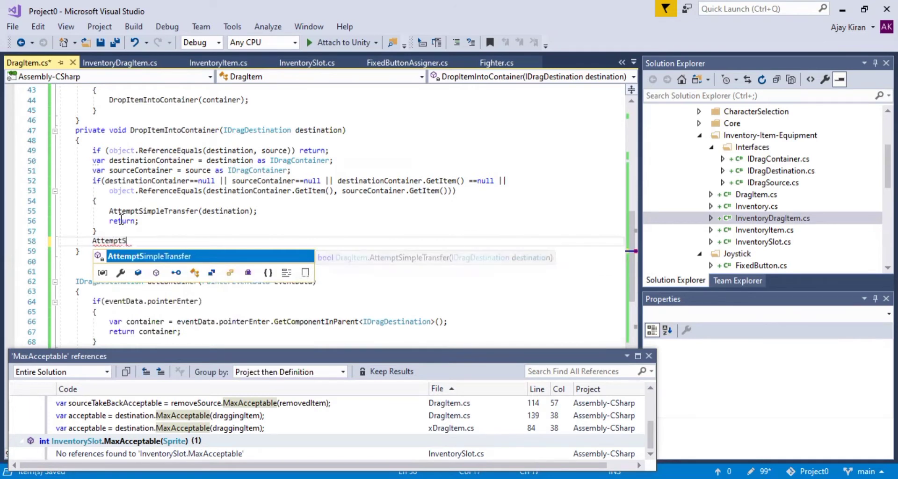
text(wap())
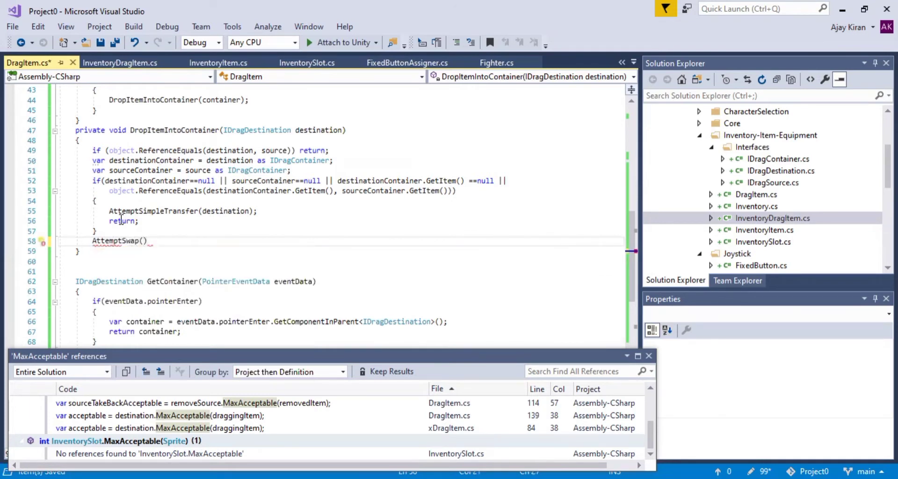
text(des)
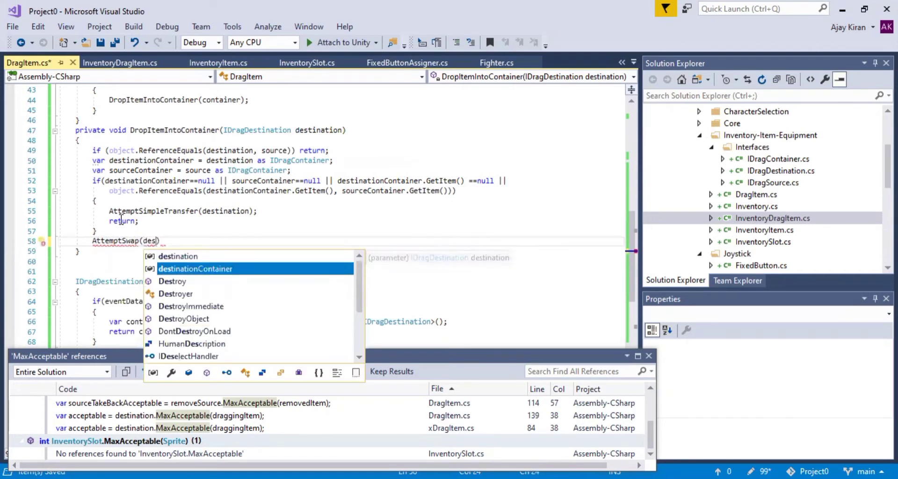
key(Tab)
text(,so)
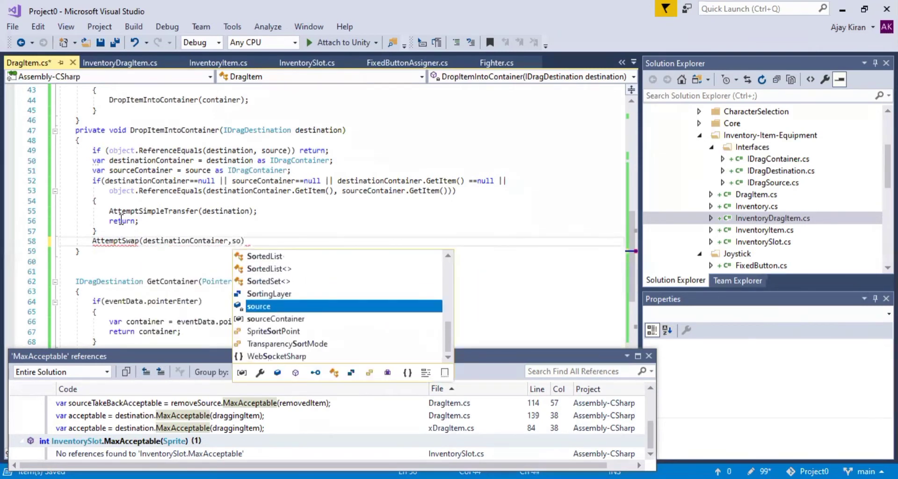
text(urce)
key(Down)
key(Tab)
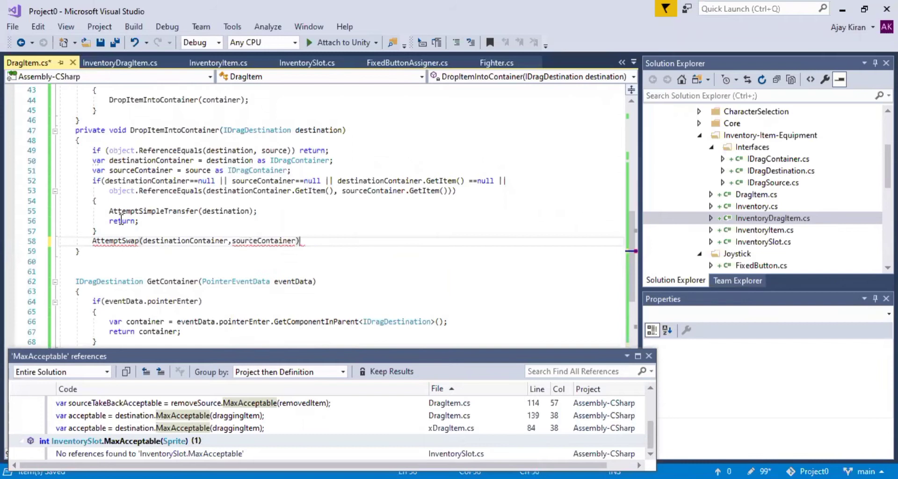
text(;)
key(ctrl+s)
Declare an empty void AttemptSwap() method below DropItemIntoContainer and save.
click(101, 263)
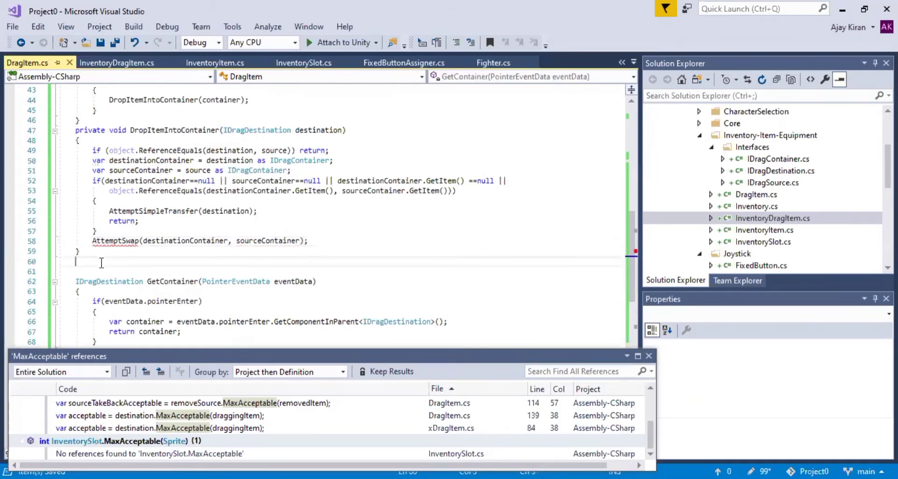
text(void At)
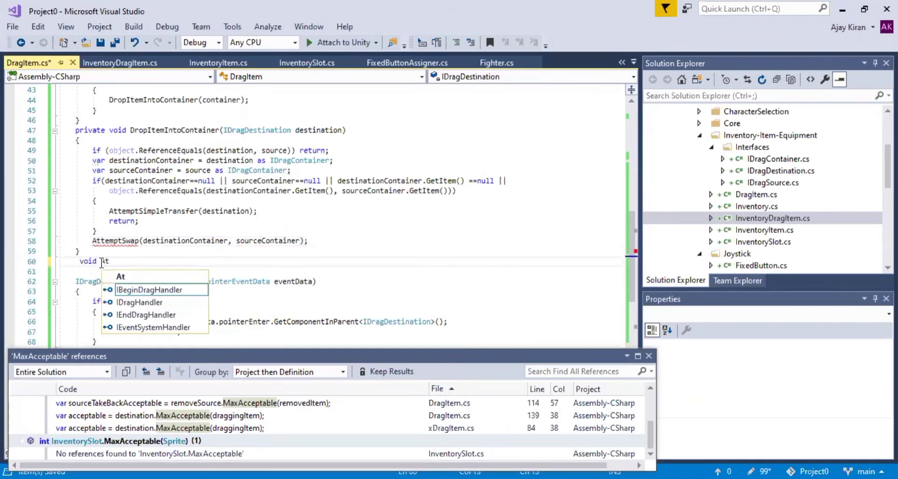
text(temptSwap)
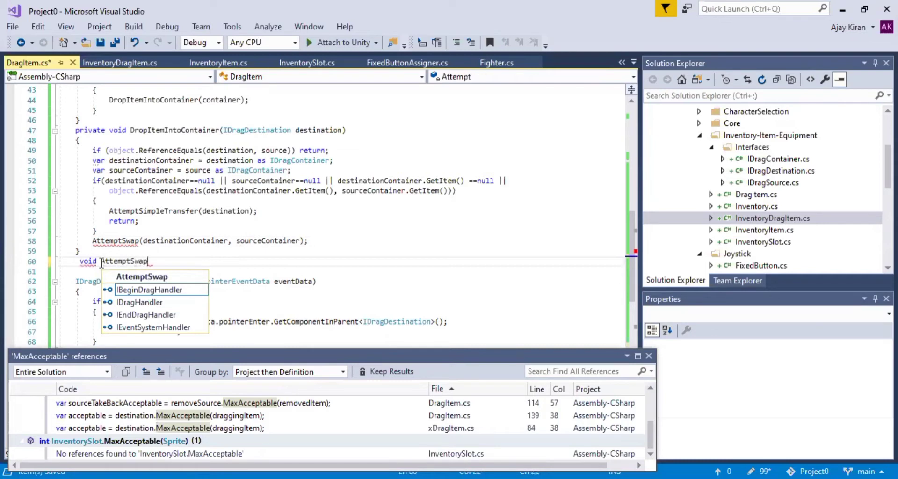
text(())
key(Return)
text({)
key(Return)
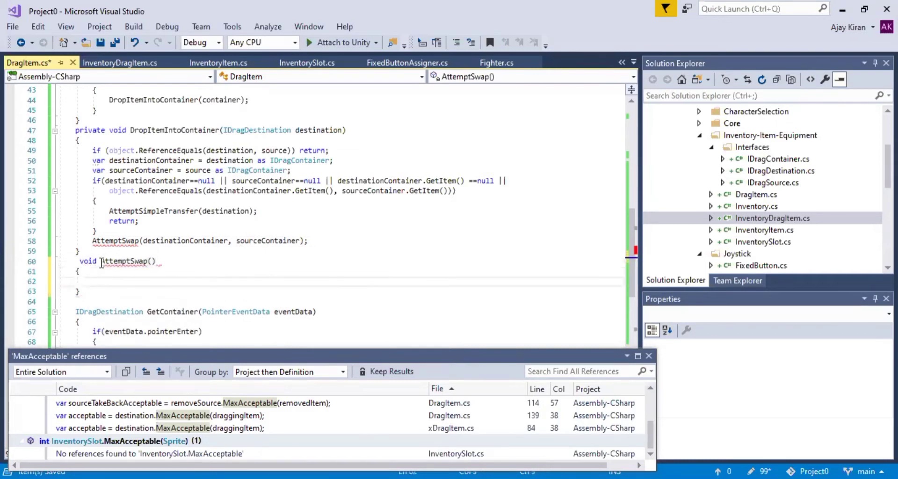
key(ctrl+s)
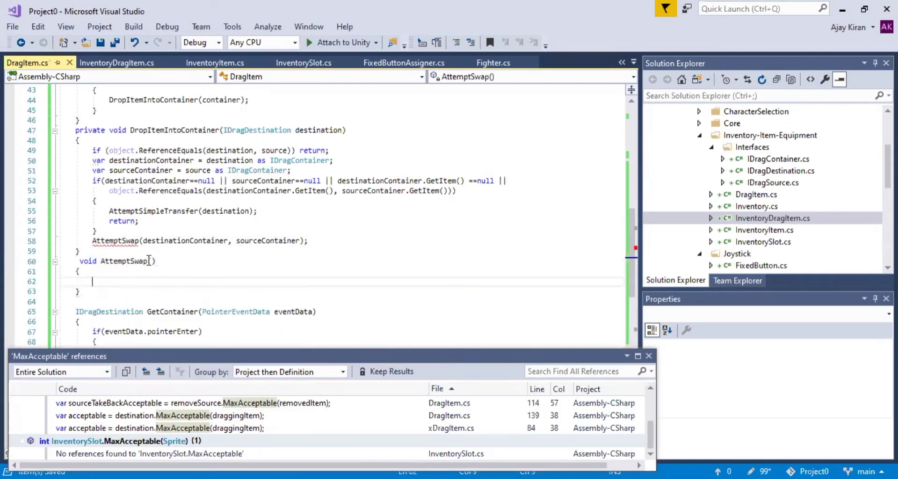
Give AttemptSwap the parameters IDragContainer destination and IDragContainer source.
click(152, 260)
text(IDrag)
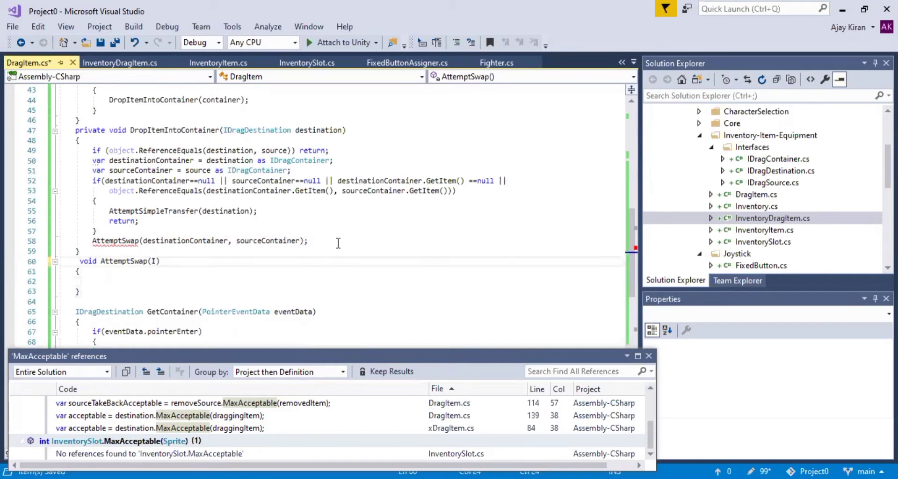
key(Tab)
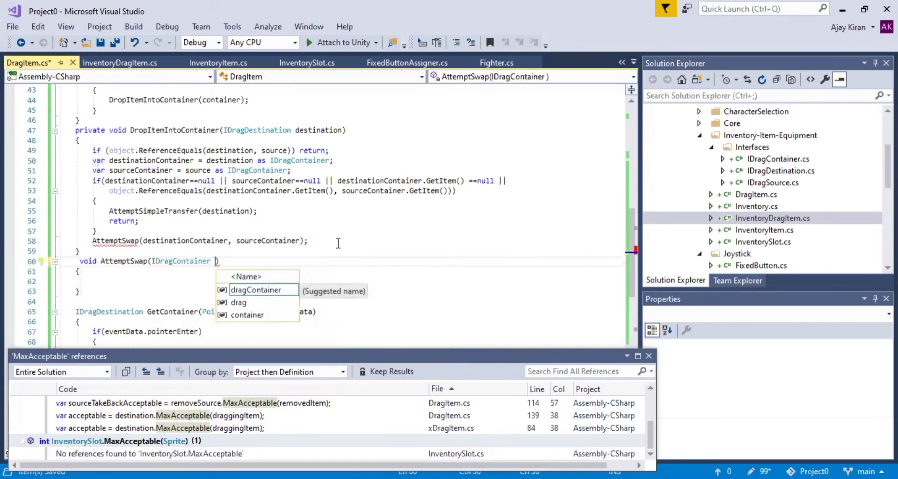
text(desti)
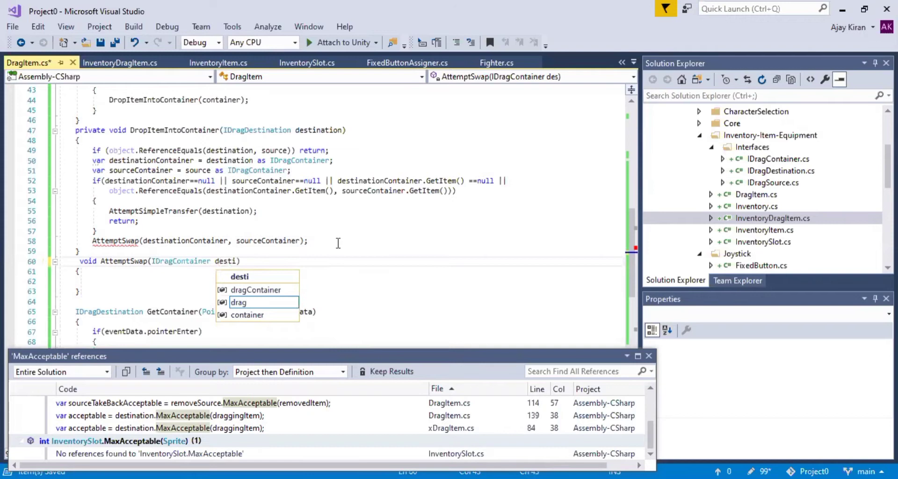
text(nation,)
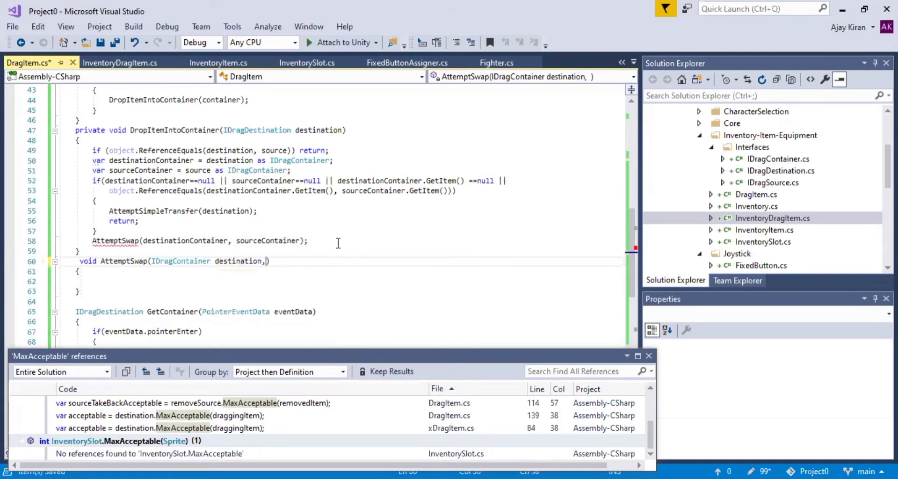
text( Idr )
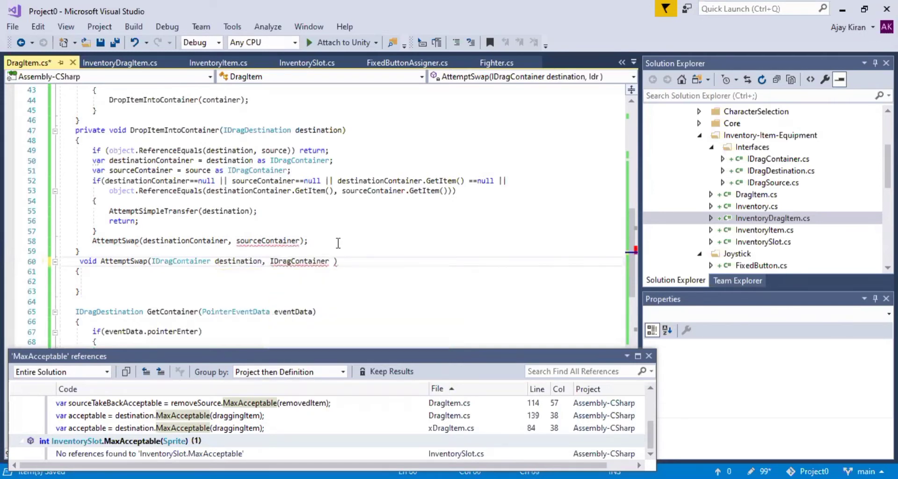
text(source)
key(Return)
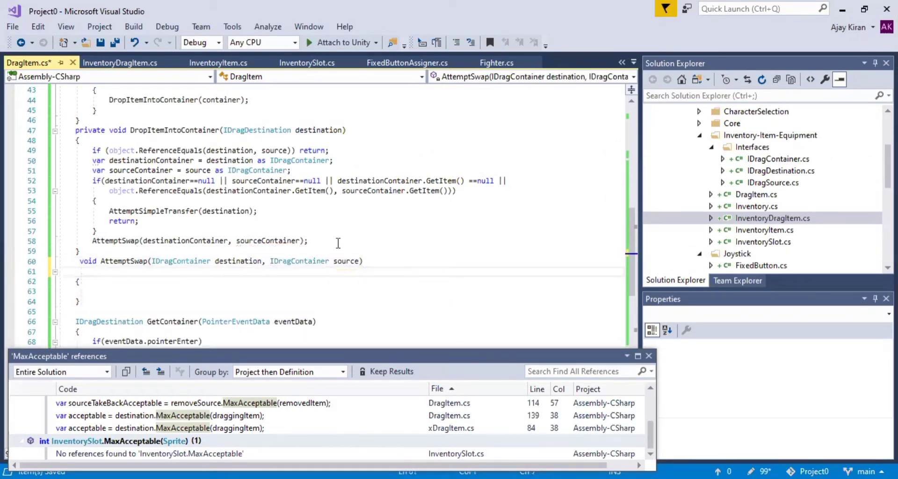
key(Delete)
click(233, 283)
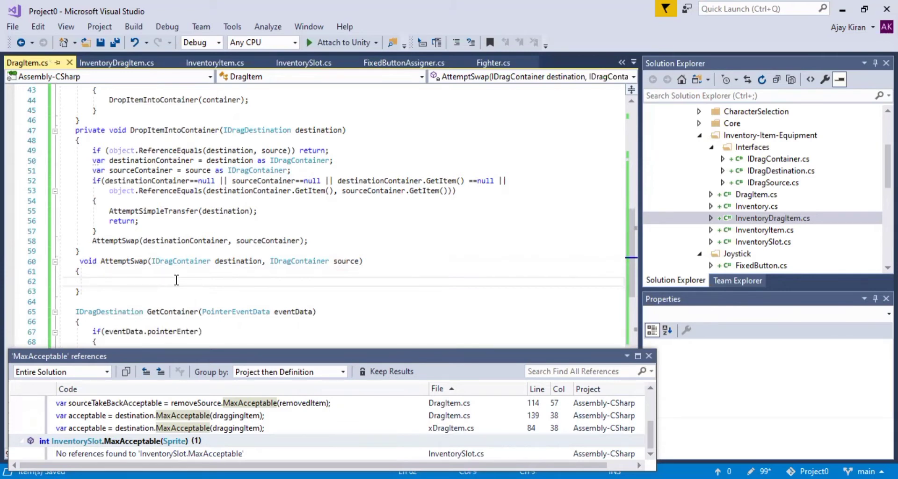
Store source.GetNumber() and source.GetItem() in removedSourceNumber and removedSourceItem.
text(var removedS)
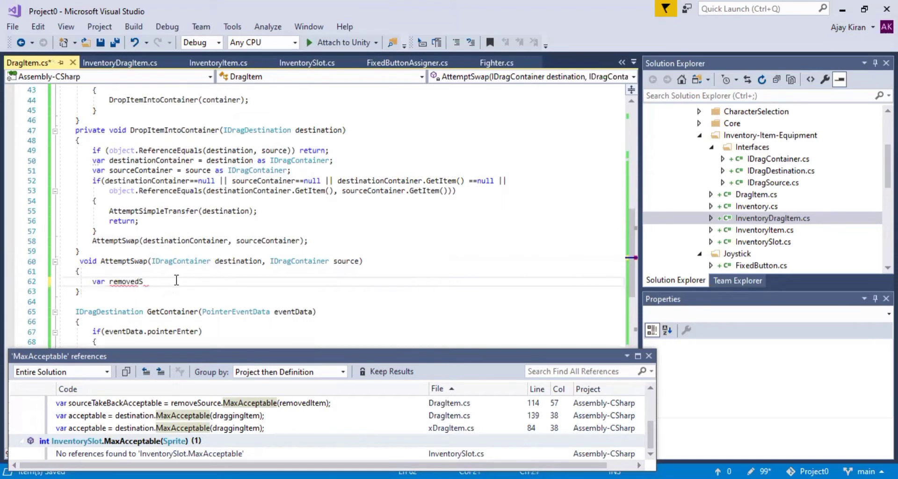
text(ourceNumber=)
text(sou)
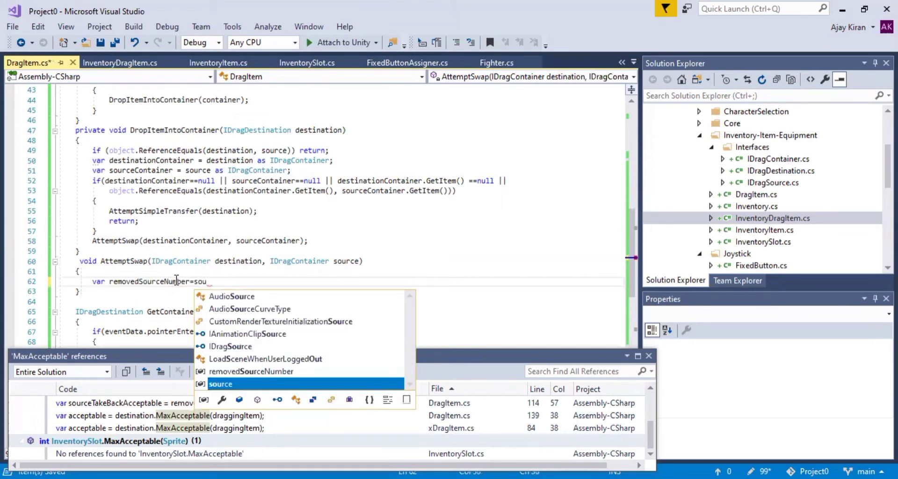
text(rce.Get)
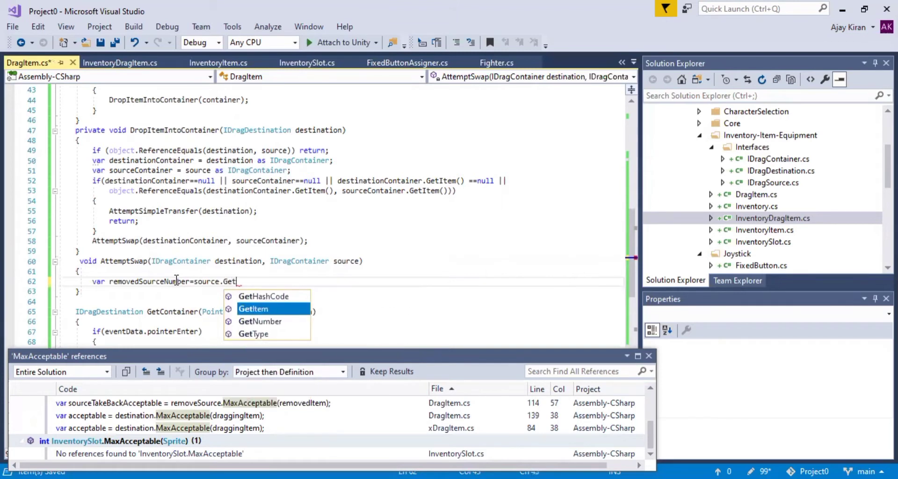
key(Down)
text(();)
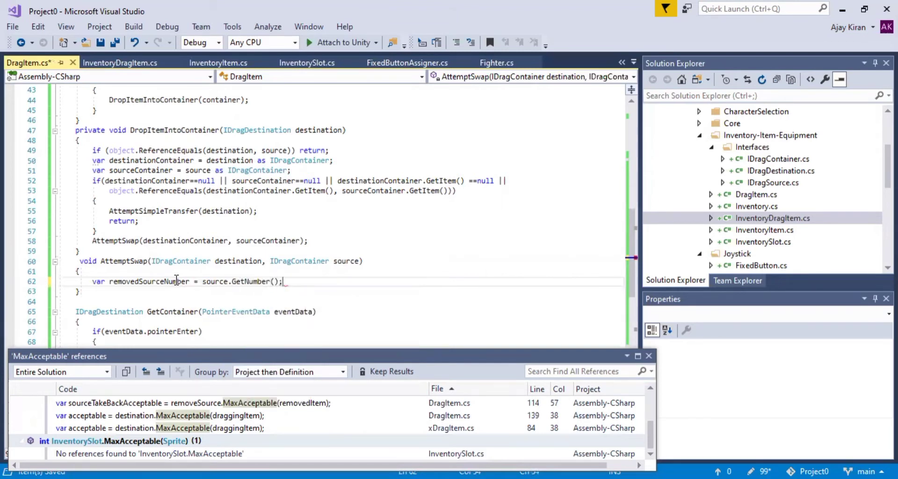
text(s)
key(BackSpace)
key(ctrl+s)
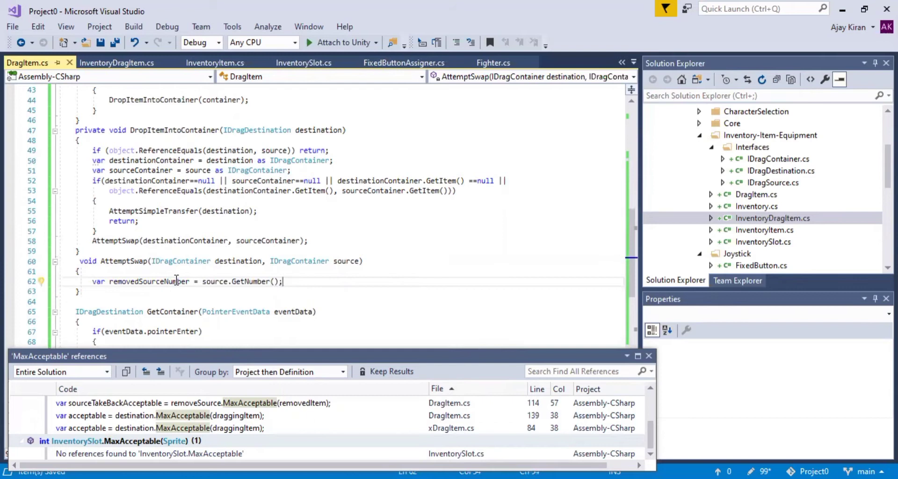
key(Return)
text(var)
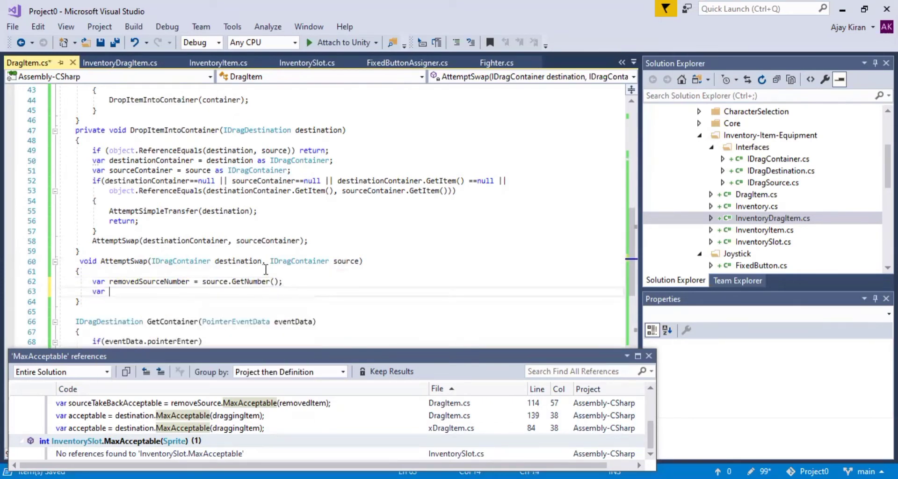
text( removedSource)
text(Item)
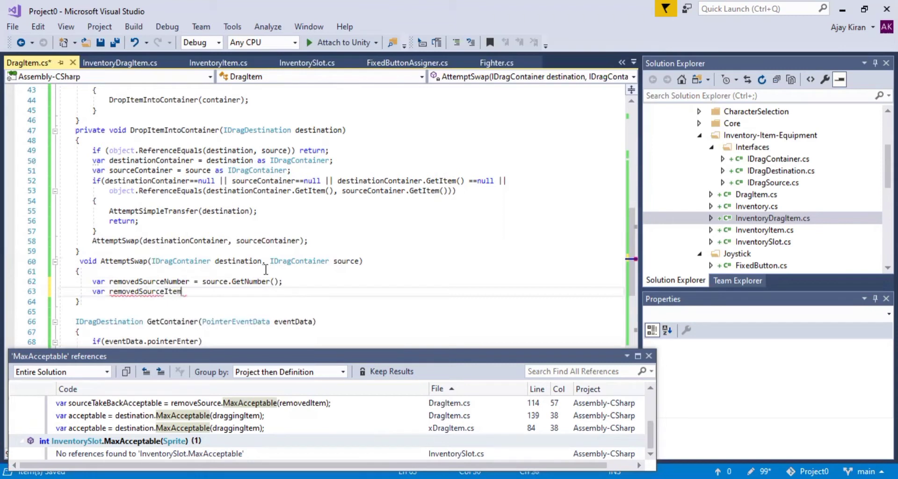
text(=sourc)
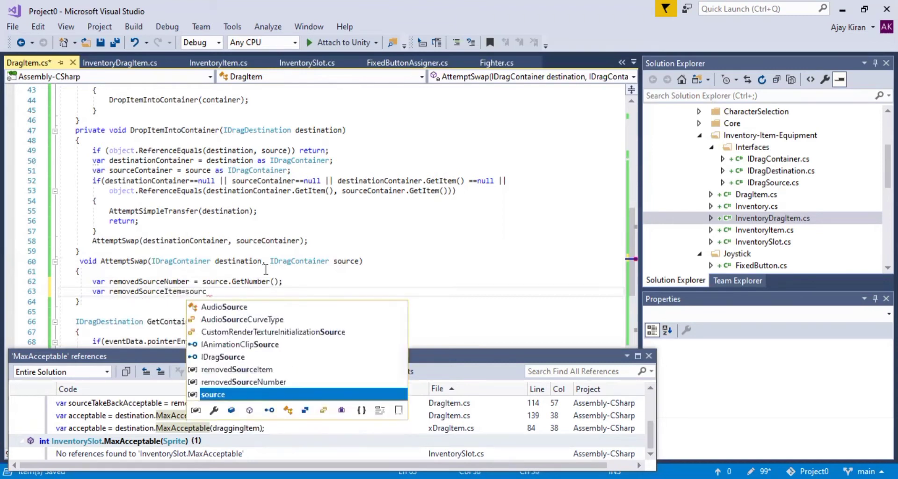
text(e.Ge)
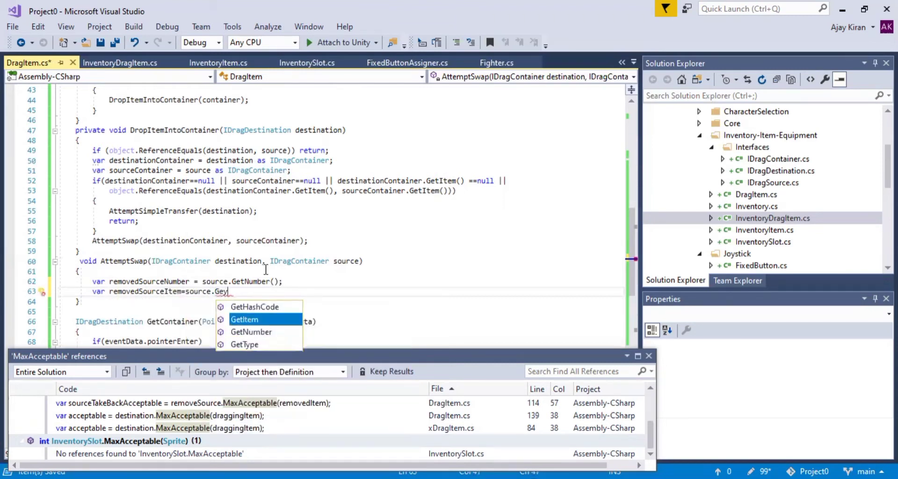
text(y)
key(BackSpace)
text(tItem())
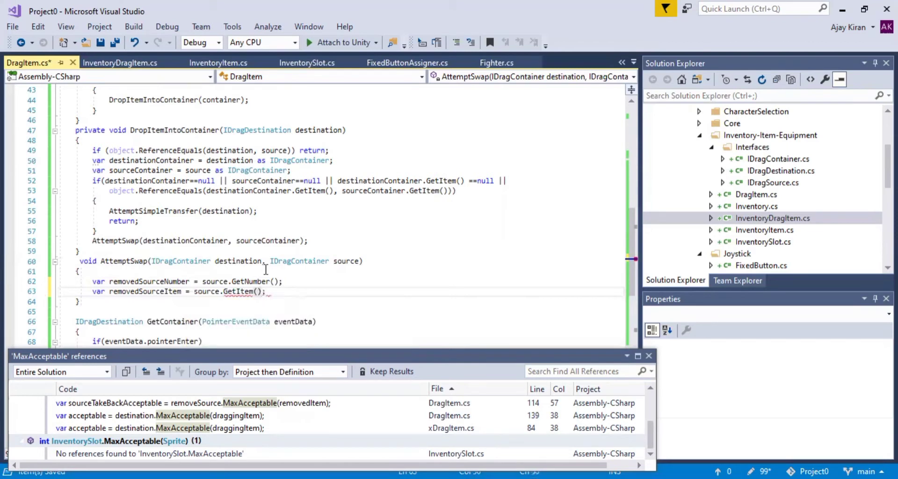
text(;)
Declare removedDestinationNumber from destination.GetNumber(), correcting the name's capital D.
key(Return)
text(var)
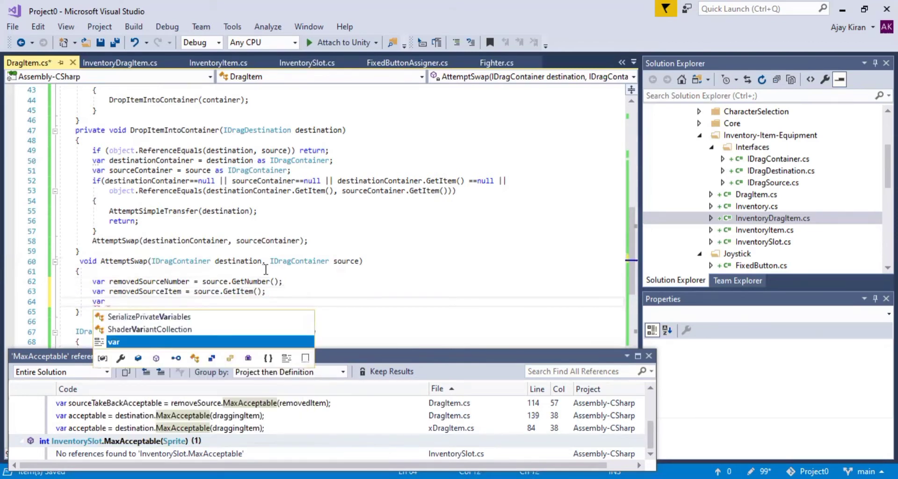
text( remove)
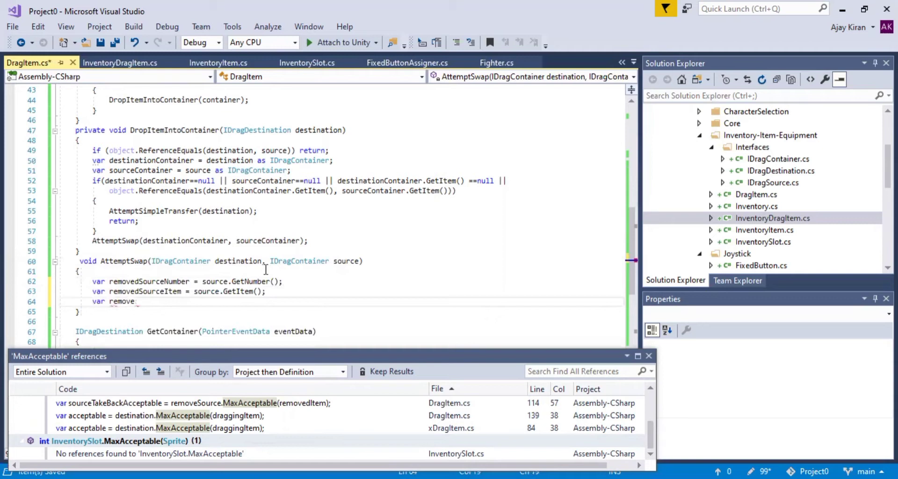
text(ddest)
text(ination)
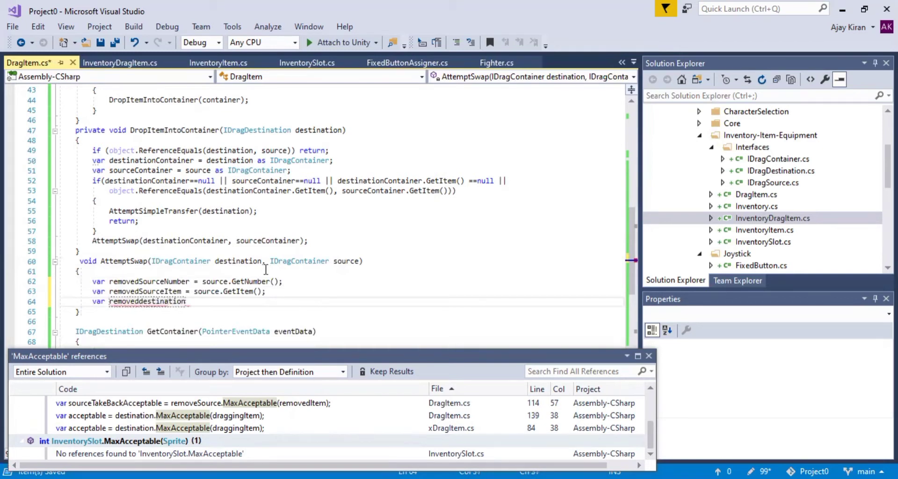
text(Number=)
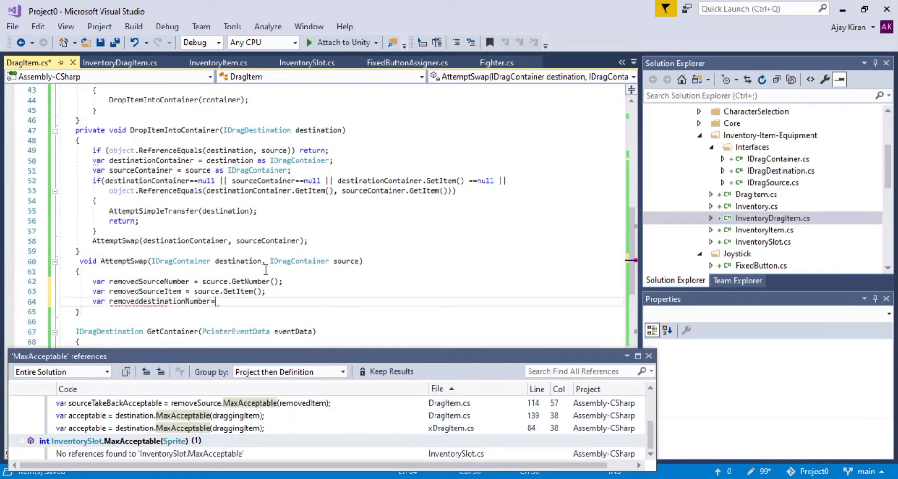
text(destination.)
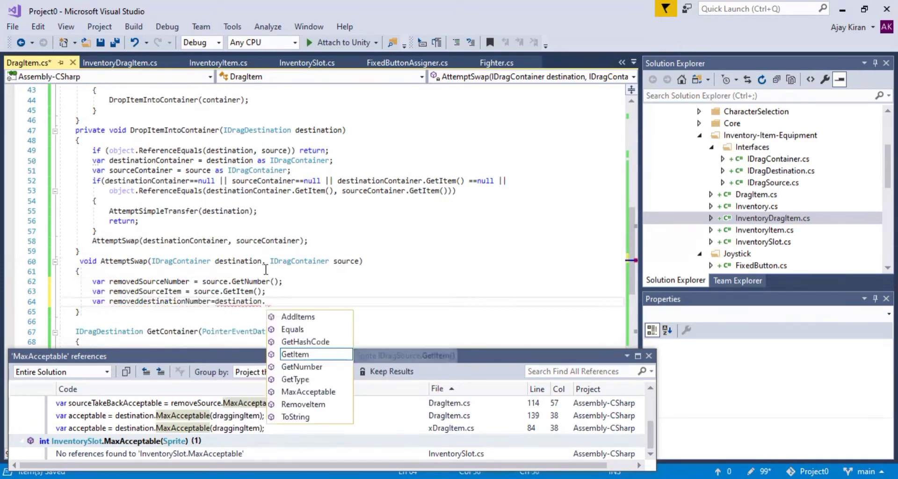
text(G)
key(Down)
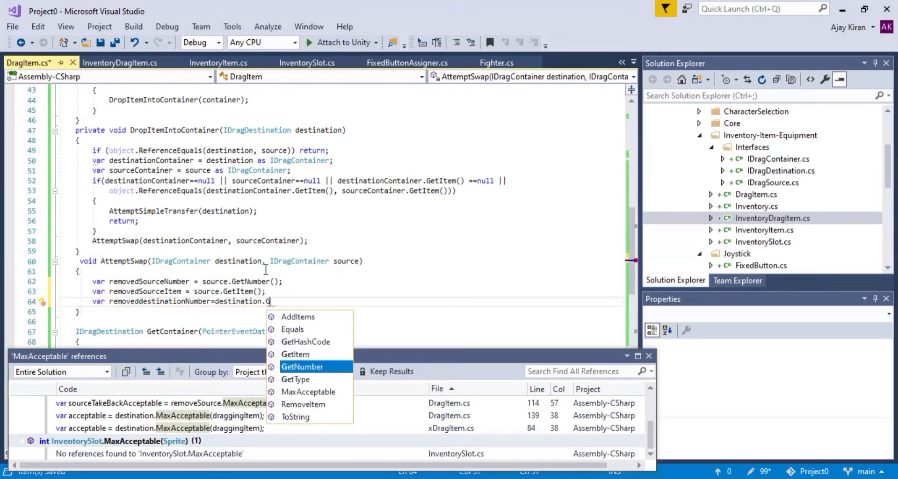
key(Tab)
text(();)
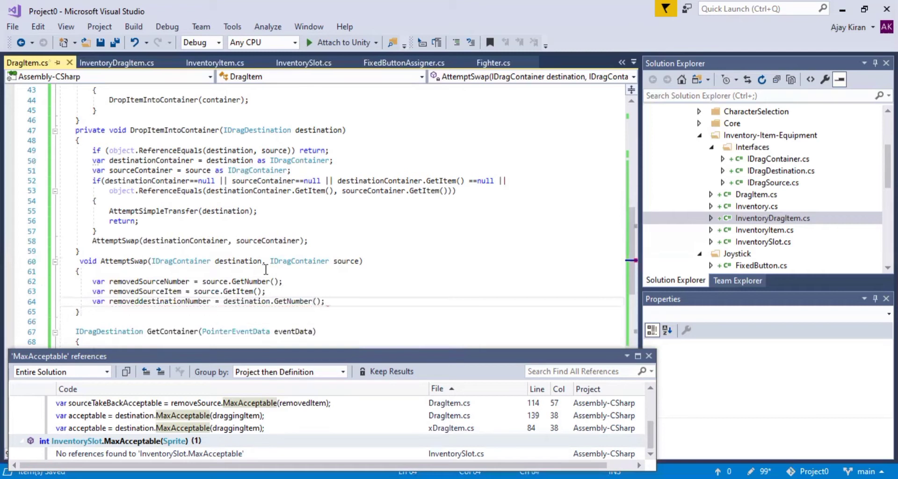
key(Return)
text(ar re)
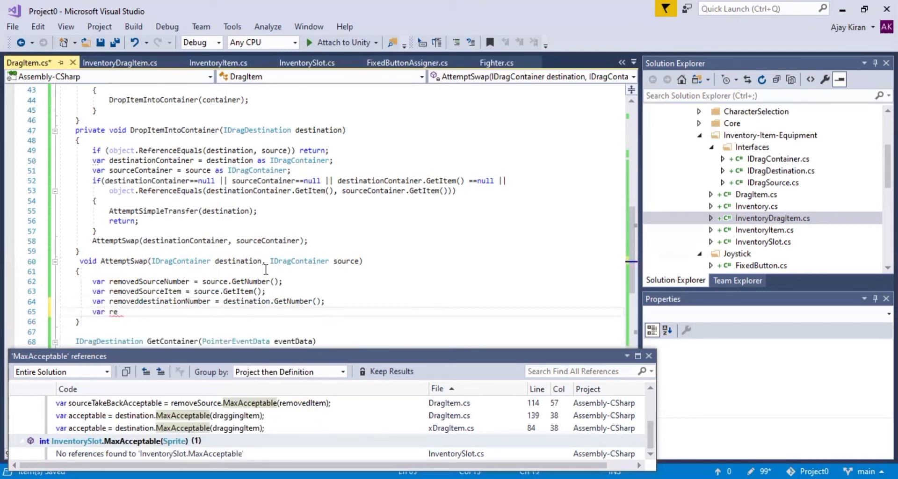
key(Up)
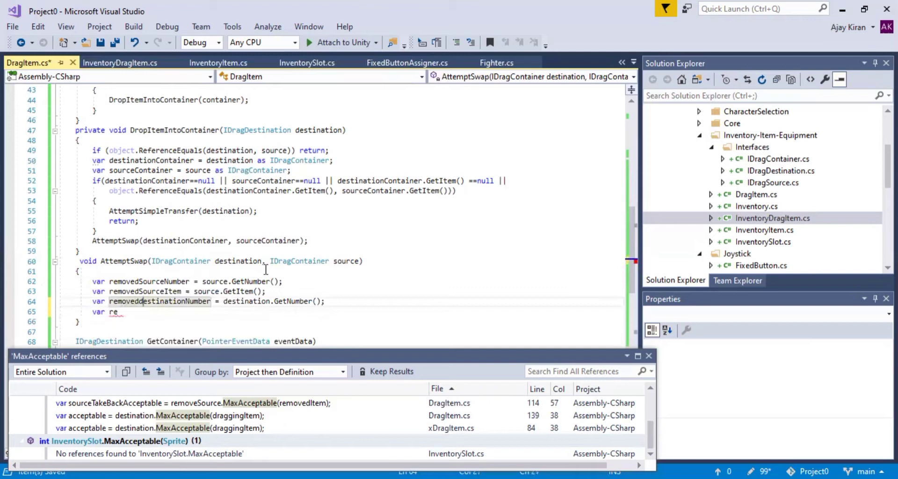
key(BackSpace)
text(D)
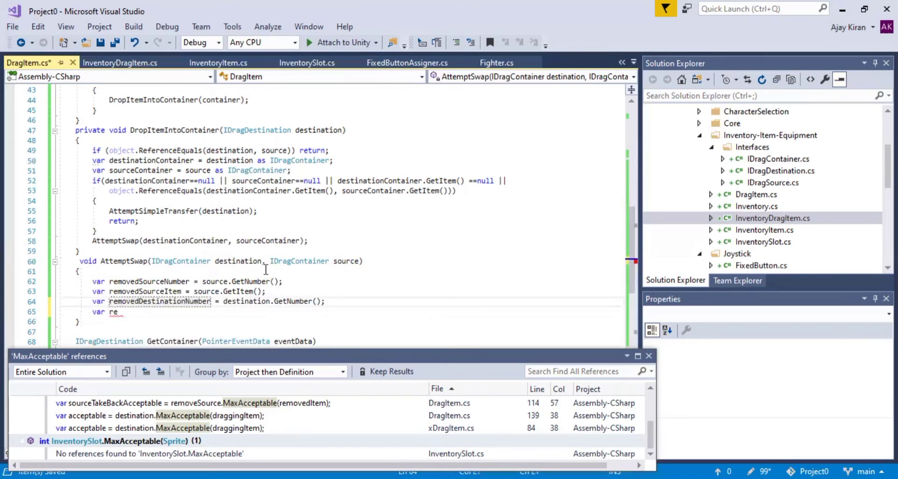
Declare removedDestinationItem from destination.GetItem() and save DragItem.cs.
double_click(140, 306)
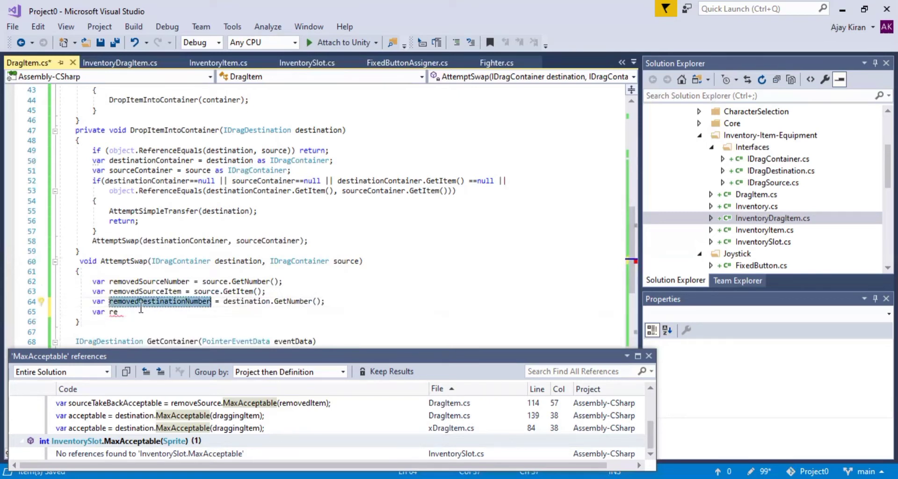
key(ctrl+c)
click(141, 309)
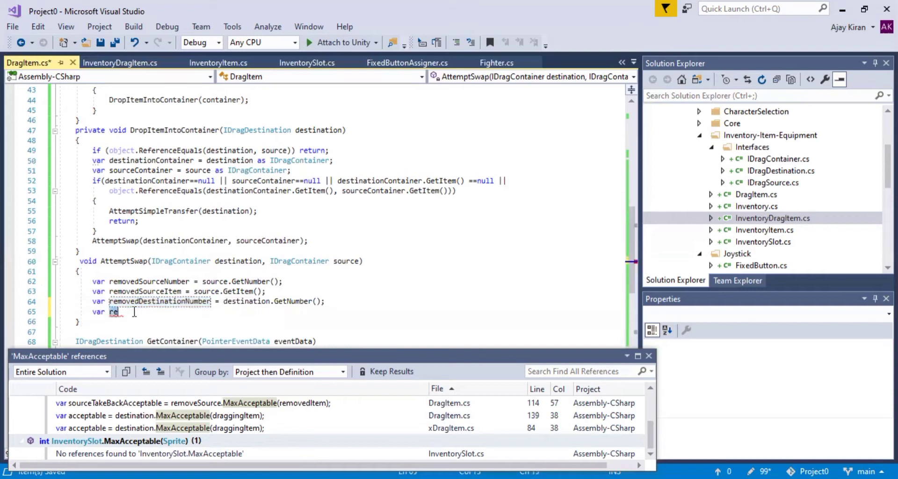
key(ctrl+shift+Left)
key(ctrl+v)
key(BackSpace)
key(BackSpace)
key(BackSpace)
key(BackSpace)
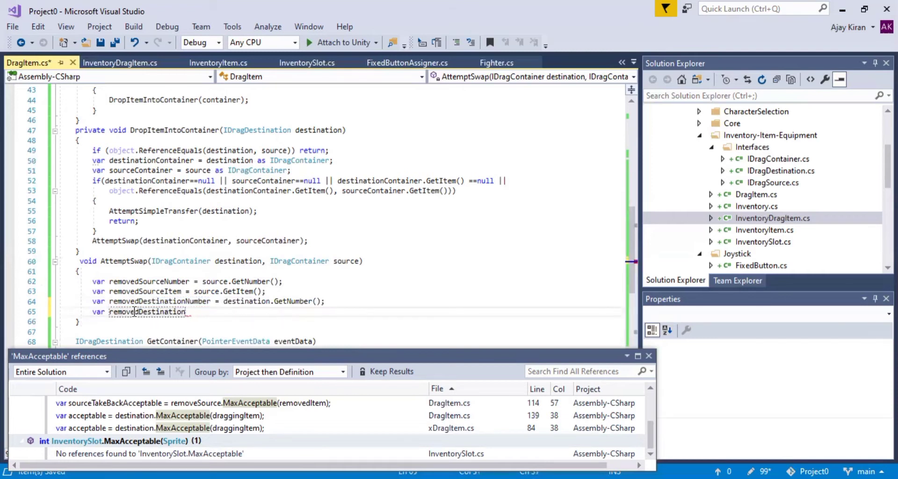
text(Itr)
key(BackSpace)
text(em)
text( = des)
key(Tab)
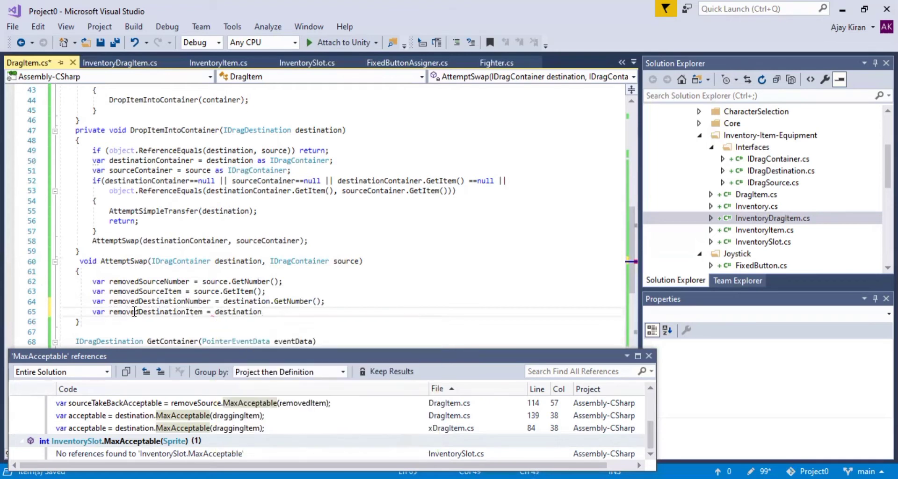
text(.GetI)
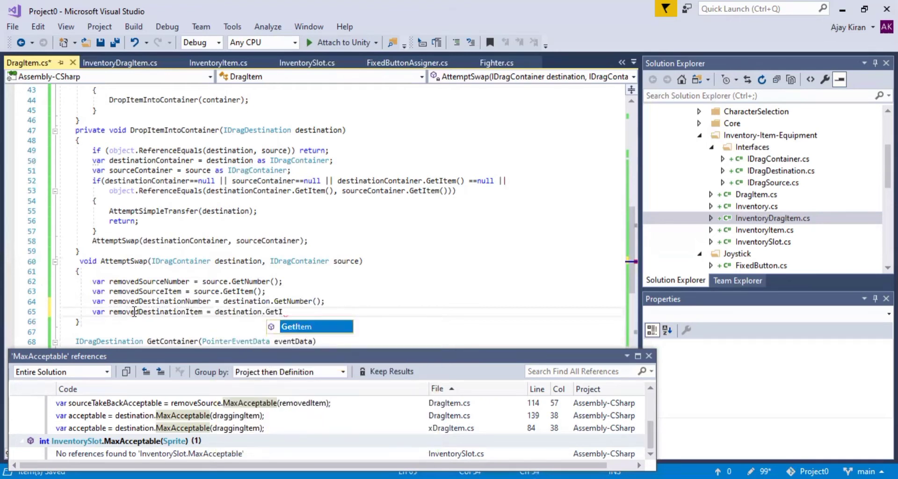
key(Tab)
text(();)
key(ctrl+s)
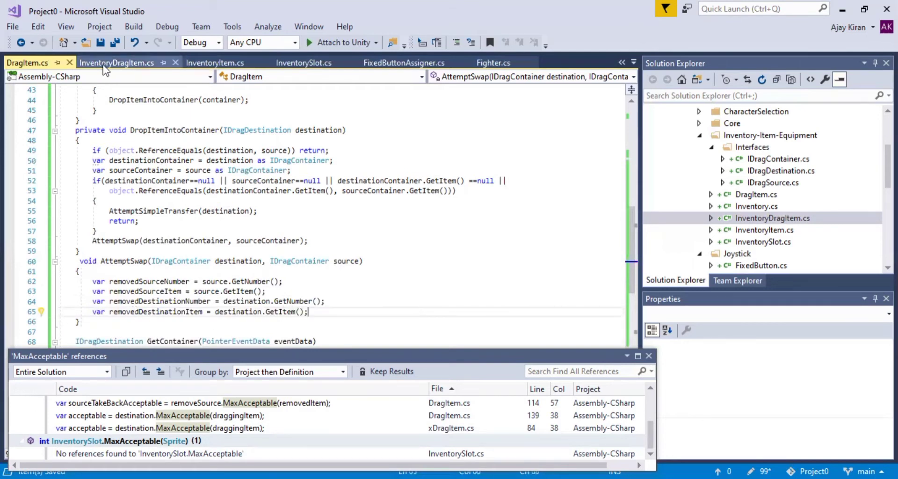
Highlight 'return 1;' in InventorySlot.cs GetNumber, then return to DragItem.cs.
click(304, 62)
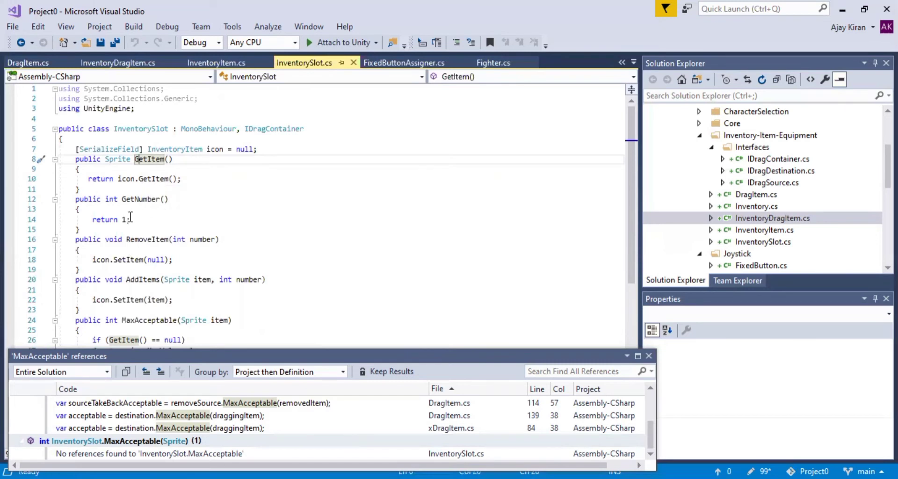
mouse_move(122, 219)
drag(130, 219, 92, 218)
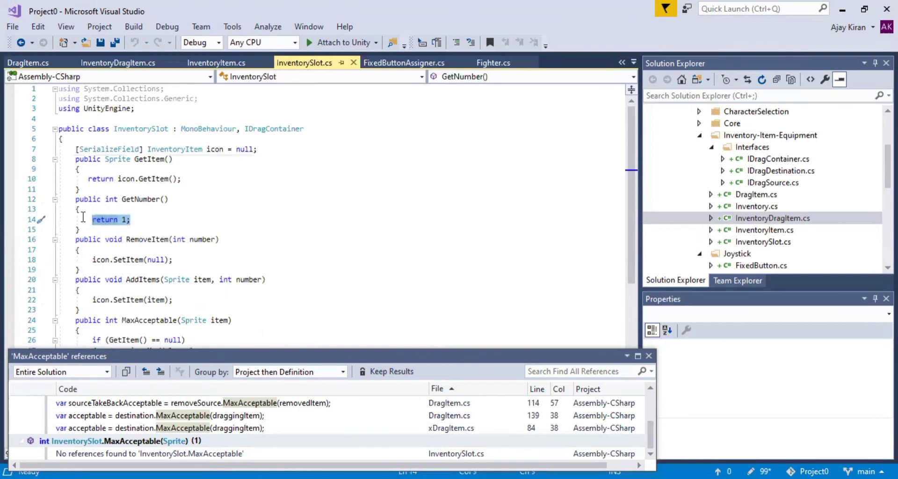
mouse_move(75, 98)
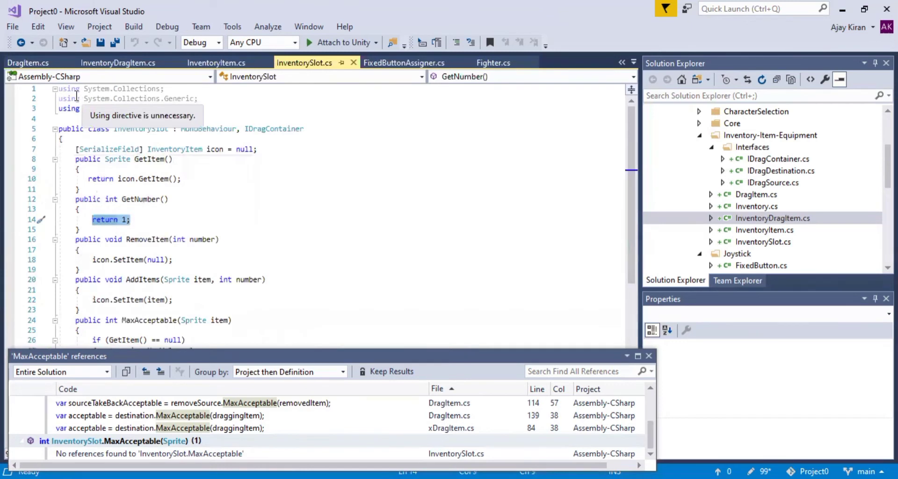
click(27, 62)
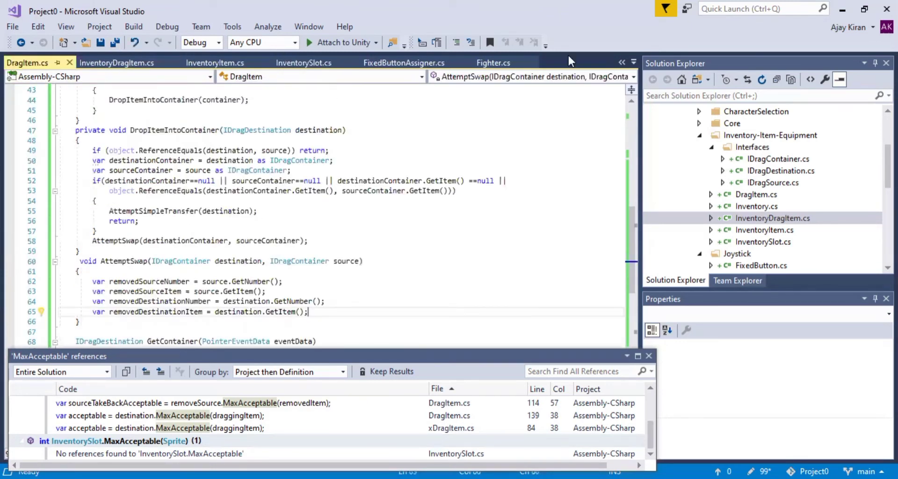
Add source.RemoveItem(removedSourceNumber); to AttemptSwap.
key(ctrl+s)
key(Return)
key(Return)
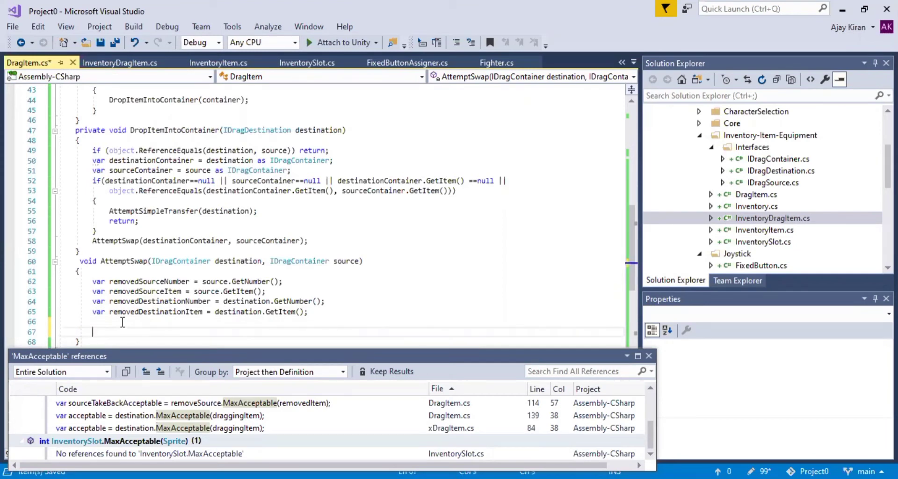
text(sou)
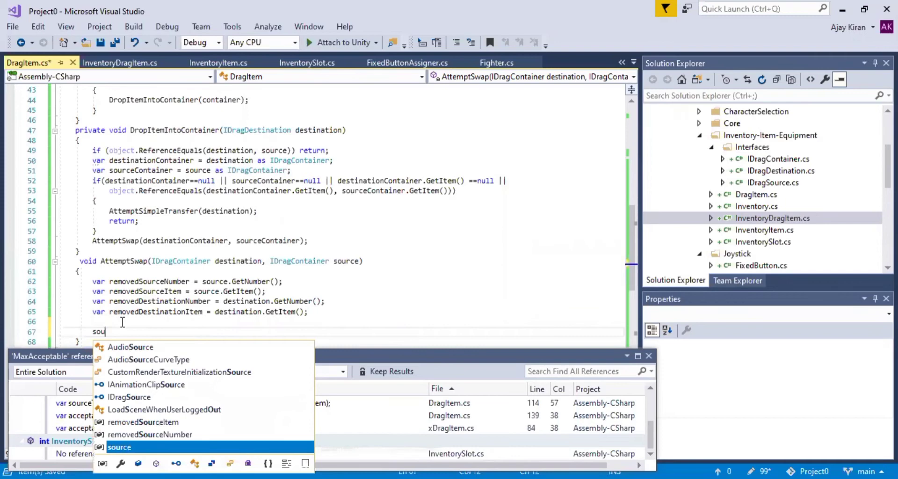
text(rce.RemoveItem()
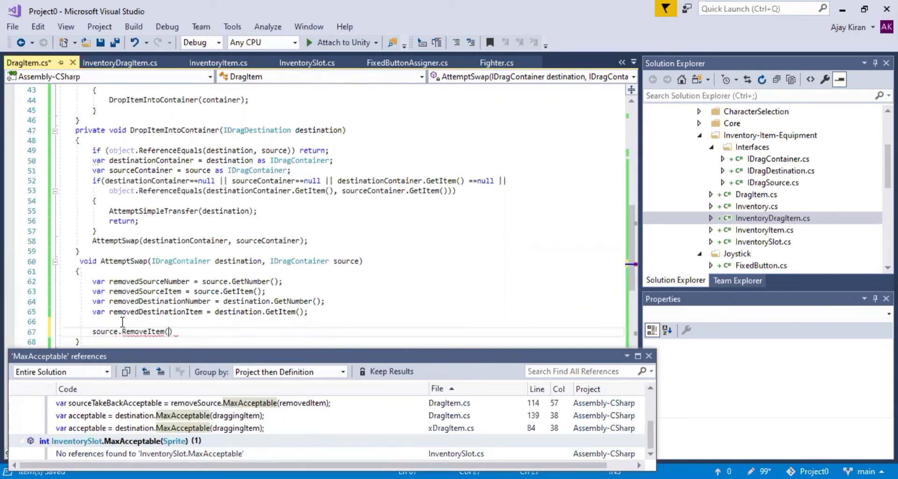
text(re)
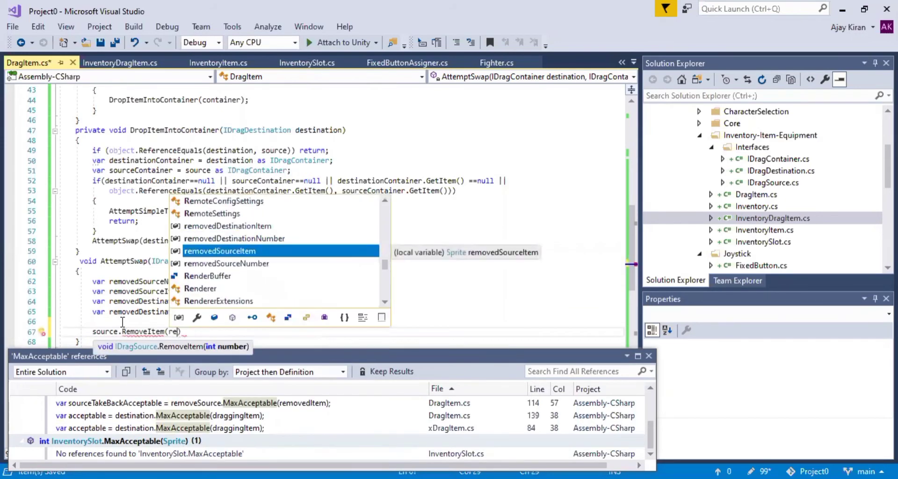
key(Tab)
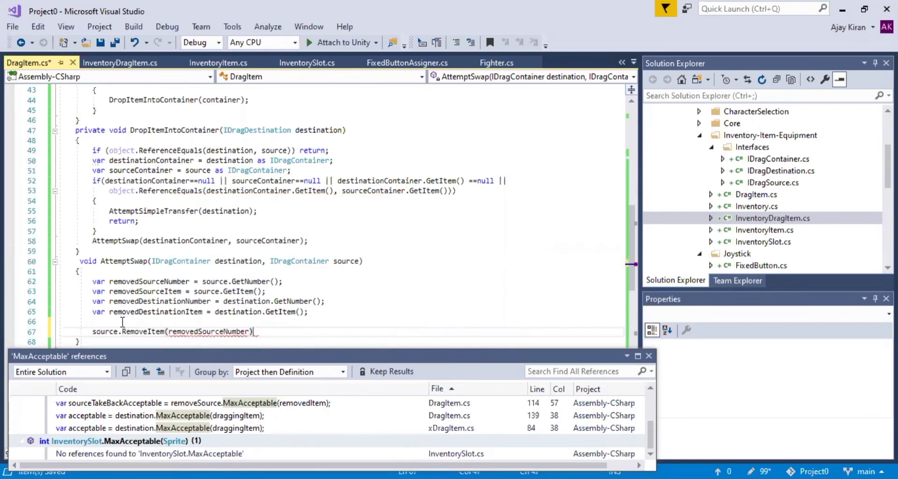
text(;)
Add destination.RemoveItem(removedDestinationNumber); and save DragItem.cs.
key(Return)
text(de)
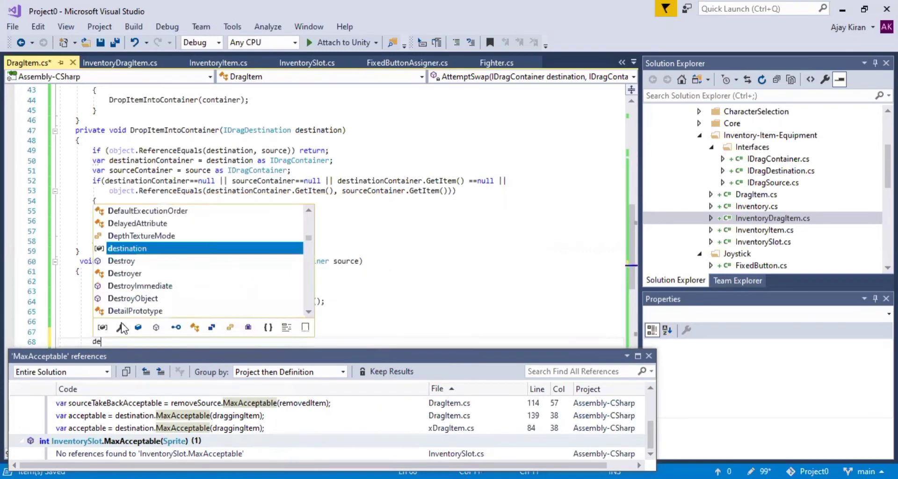
key(Tab)
text(.r)
key(Tab)
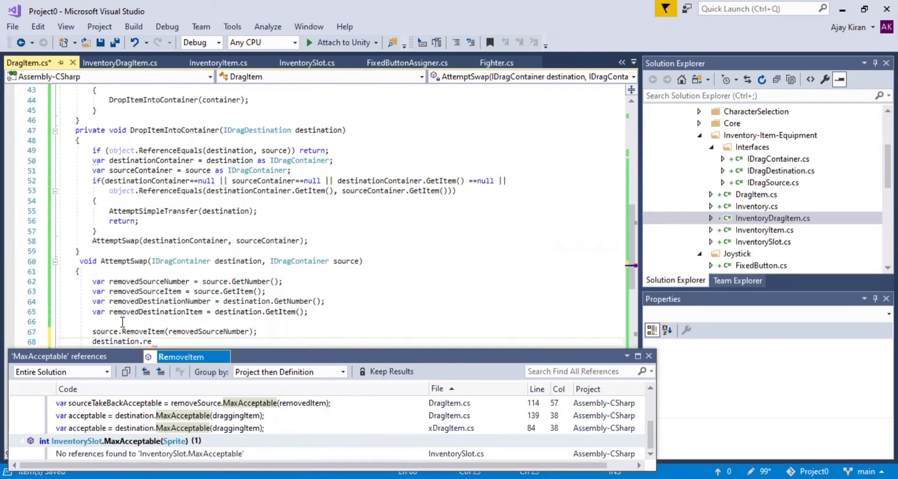
text((re)
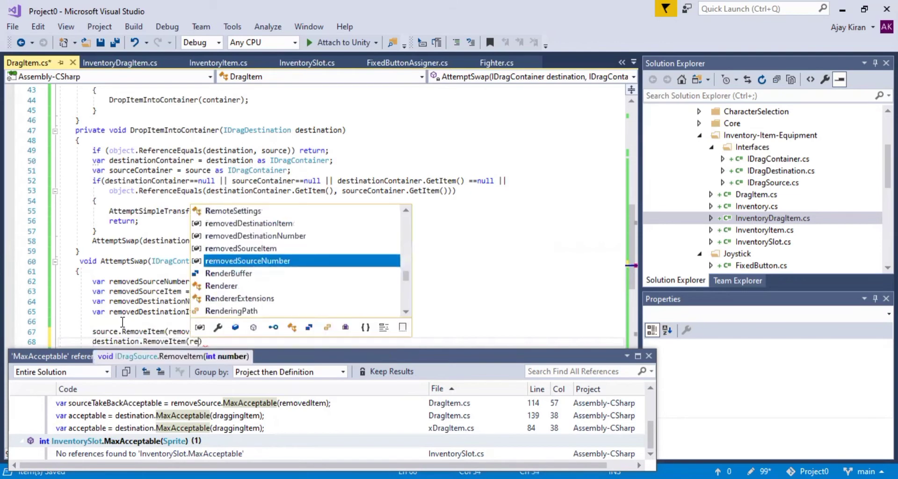
key(Up)
key(Up)
key(Tab)
text())
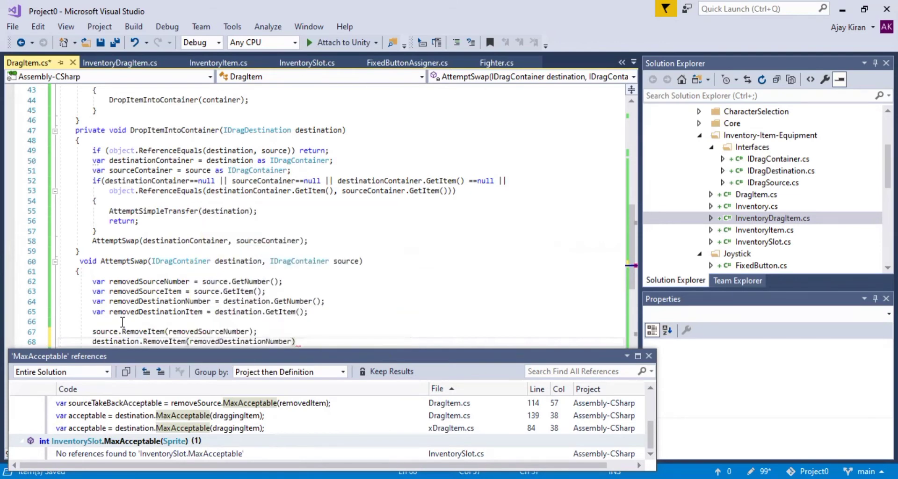
key(ctrl+s)
scroll(179, 316, down, 1)
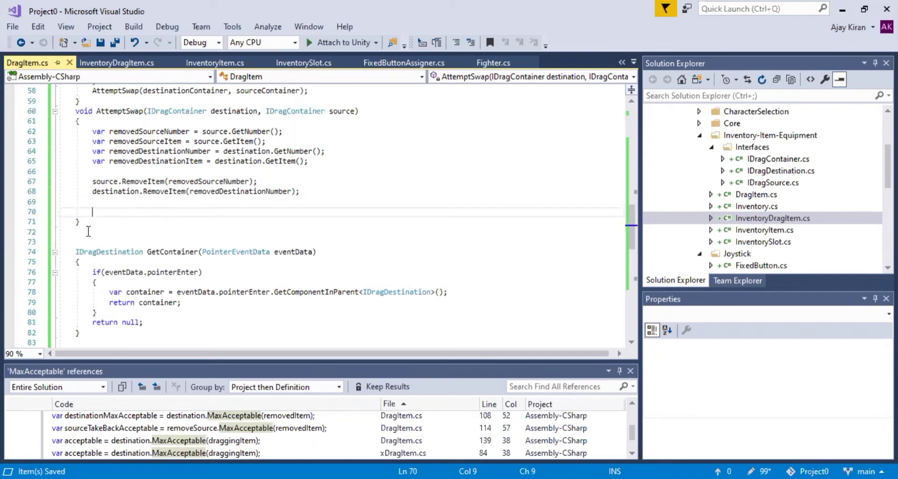
Add an if block with the condition removedDestinationNumber > 0.
text(if())
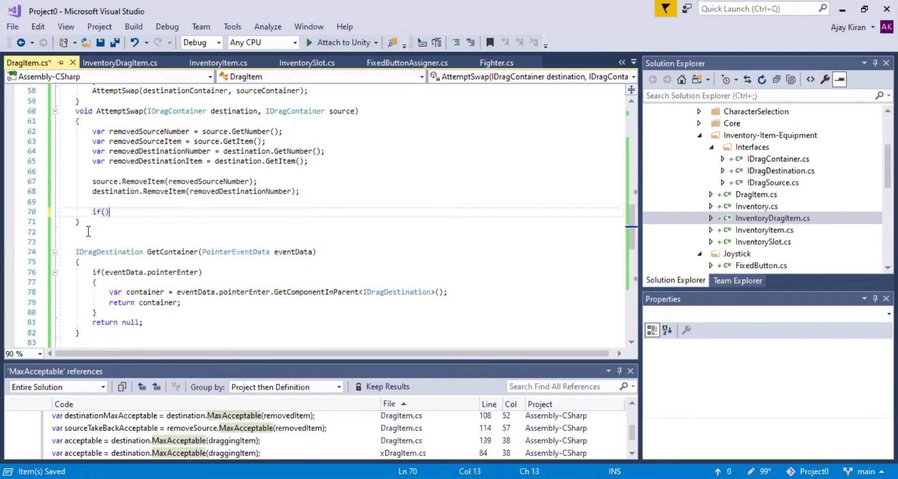
double_click(188, 151)
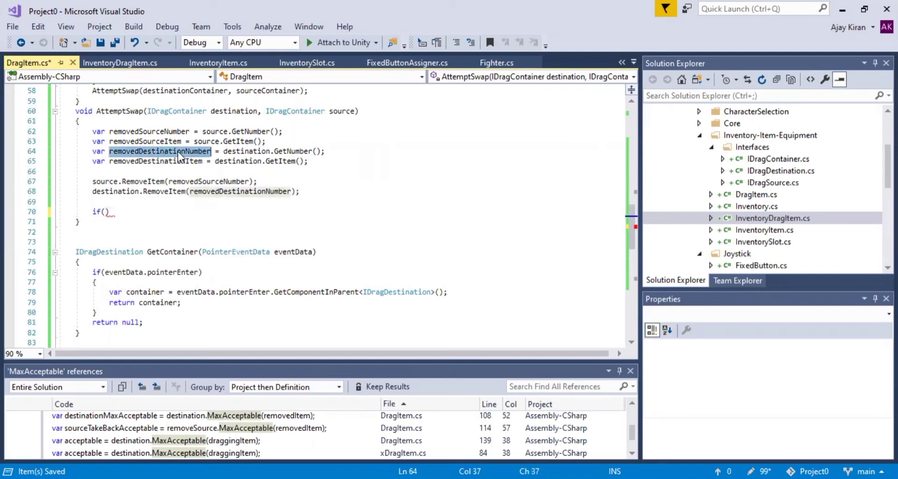
click(102, 212)
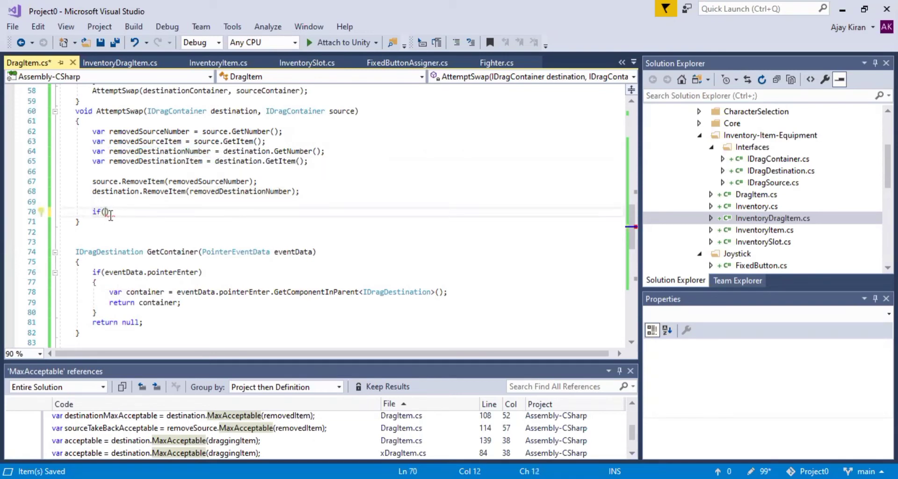
text(removedDestinationNumber>0)
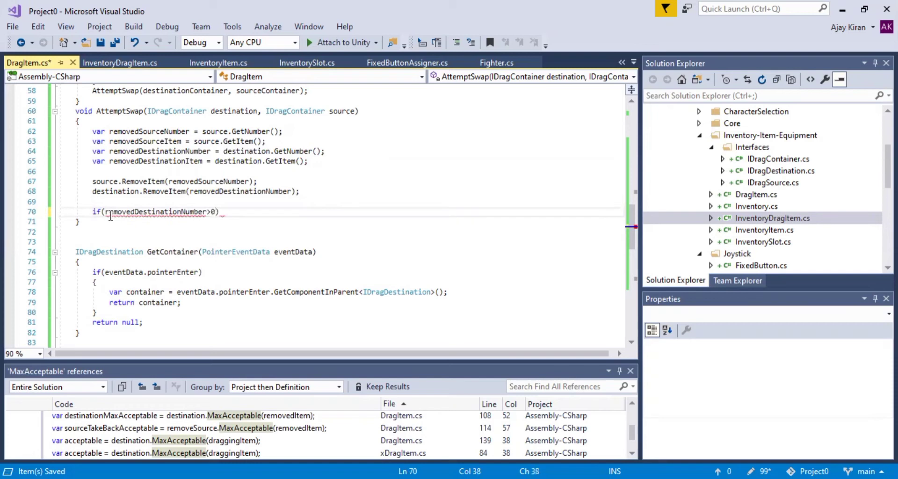
key(Return)
key(Return)
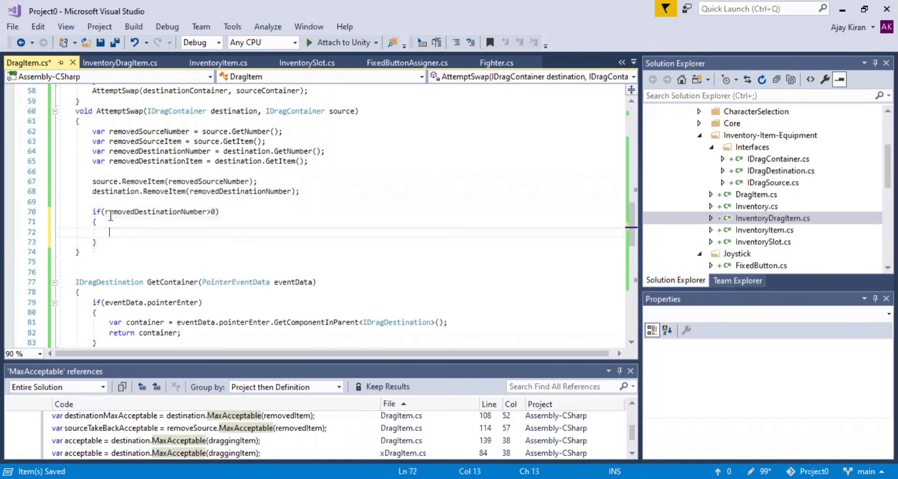
key(ctrl+s)
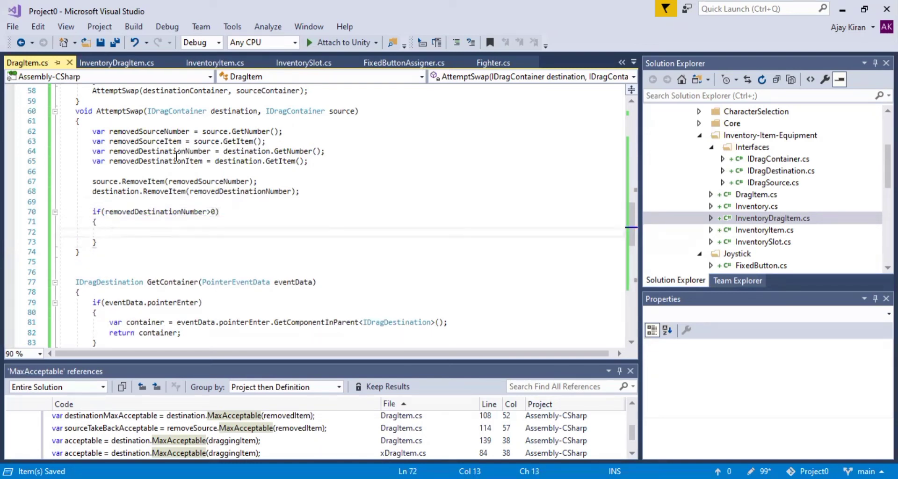
Inside it call source.AddItems(removedDestinationItem, removedDestinationNumber); and save.
text(so)
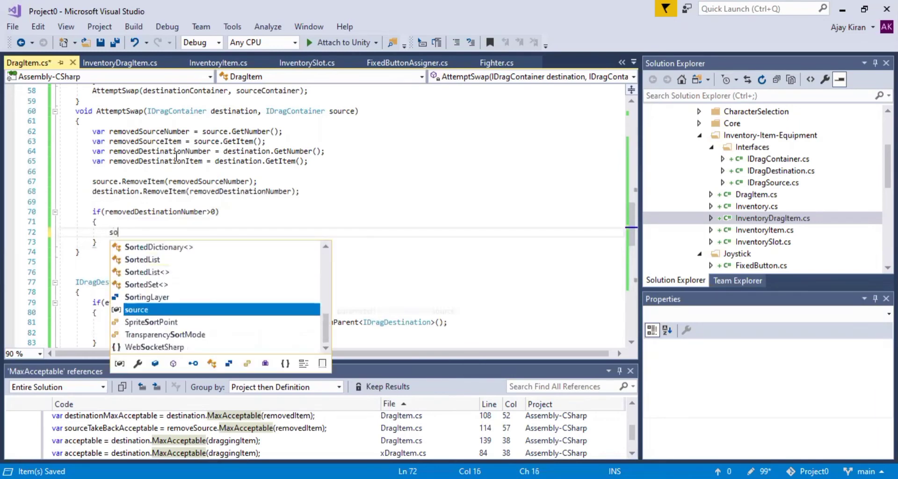
text(urce.A)
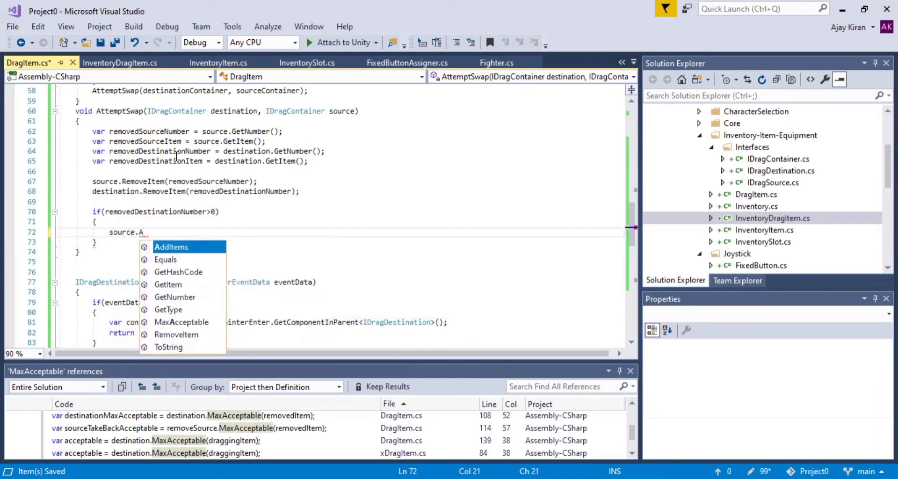
key(Tab)
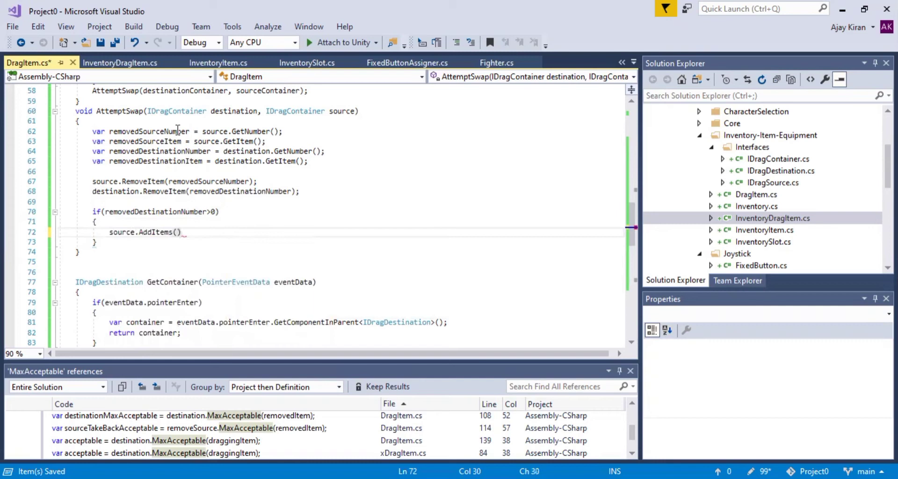
double_click(142, 161)
key(ctrl+c)
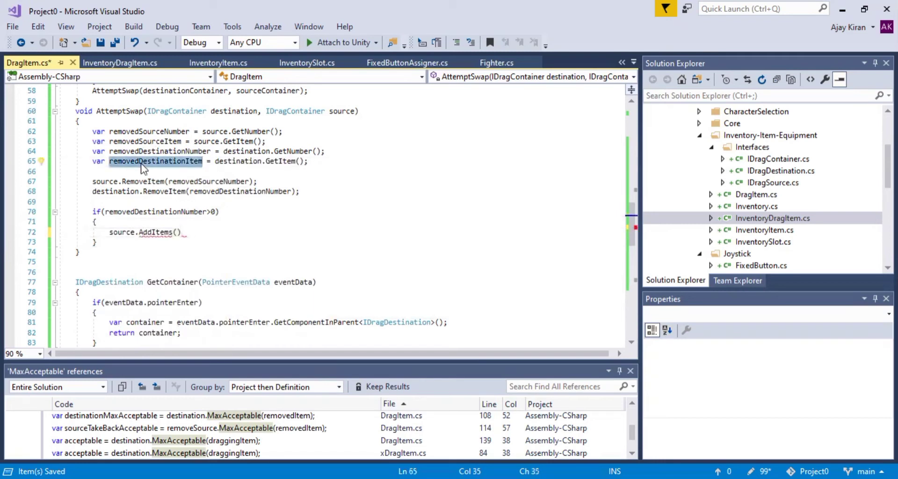
click(179, 232)
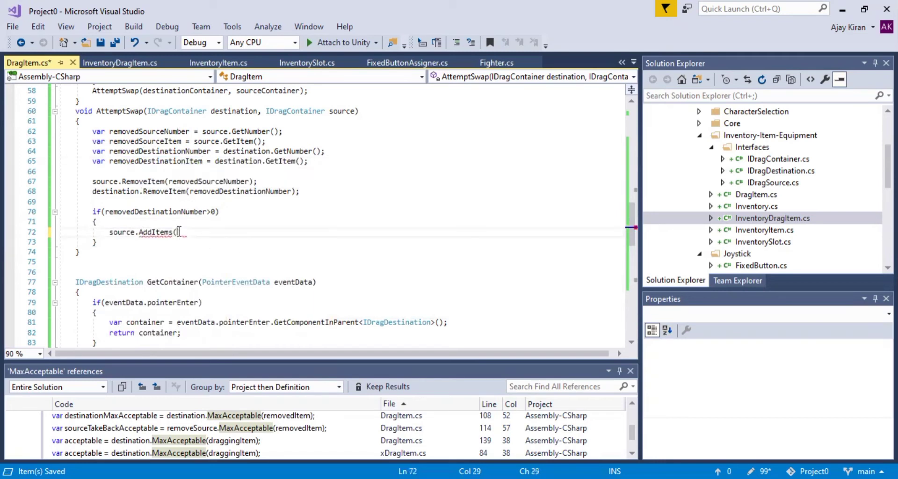
key(ctrl+v)
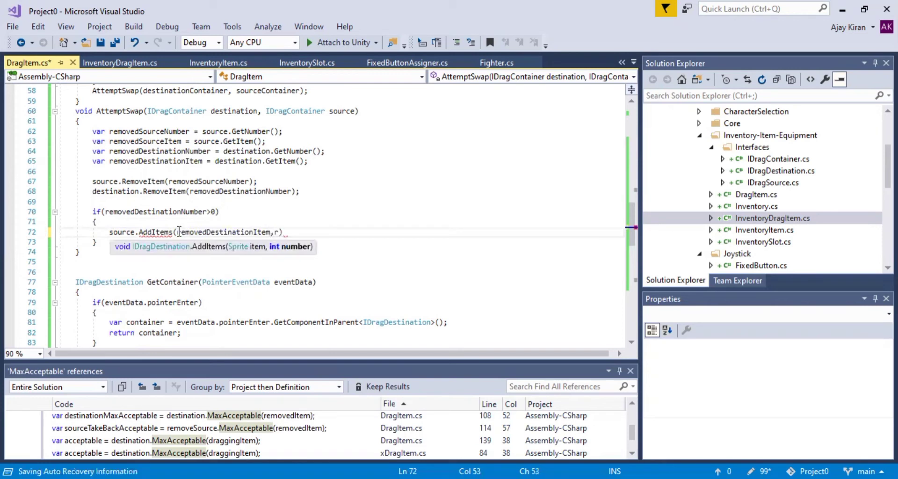
text(rem)
key(Tab)
text();)
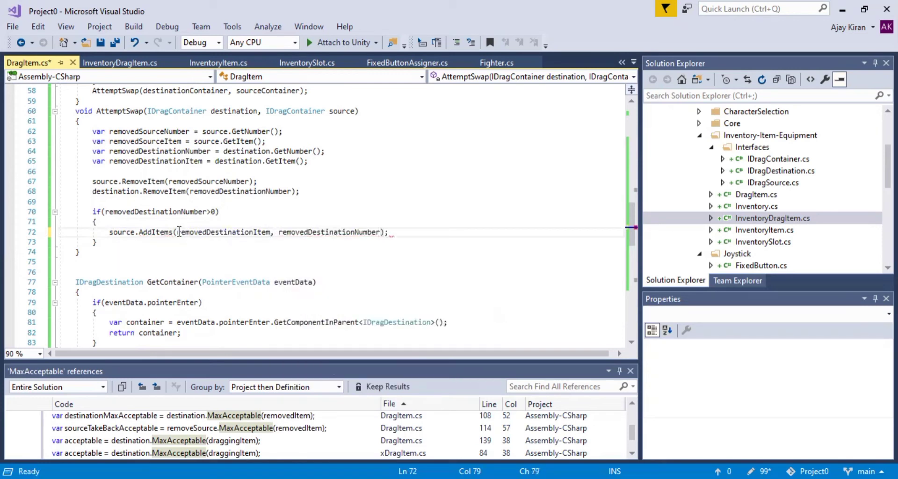
key(ctrl+s)
drag(98, 242, 86, 213)
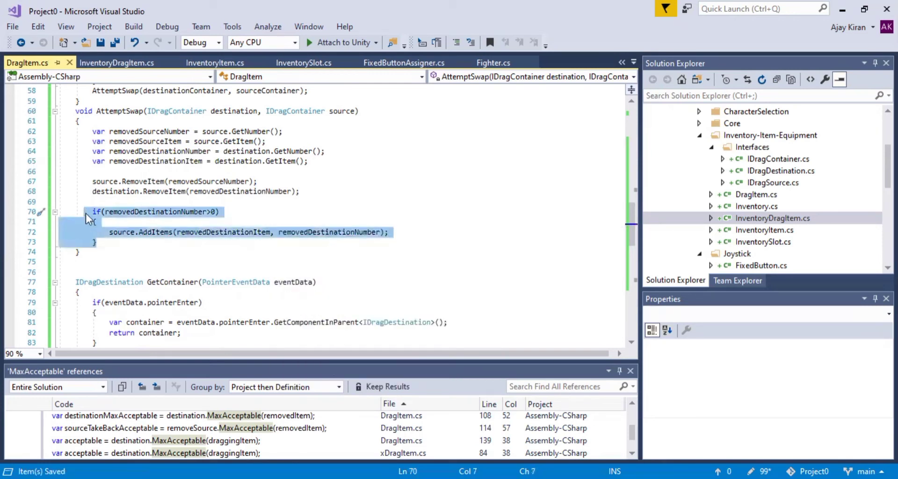
click(106, 241)
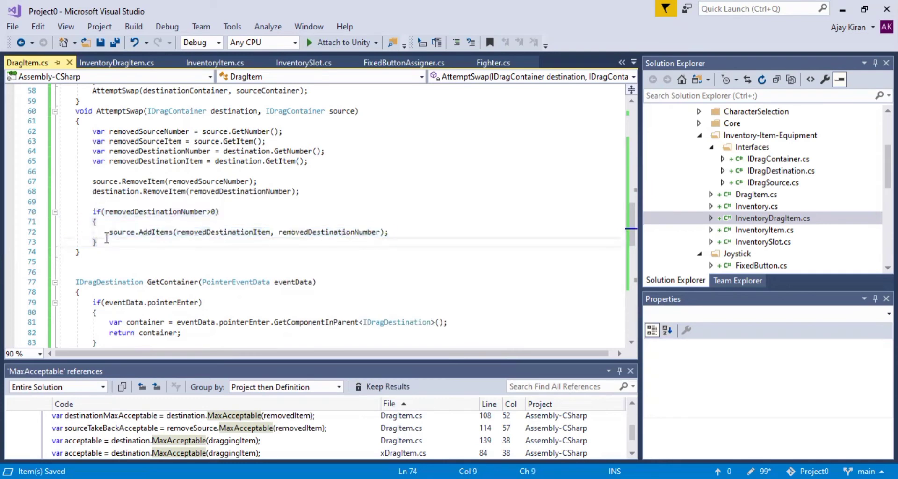
Paste a copy of the if block and make its call target destination.
key(Return)
text(if (removedDestinationNumber > 0)         {             source.AddItems(removedDestinationItem, removedDestinationNumber);         })
key(ctrl+s)
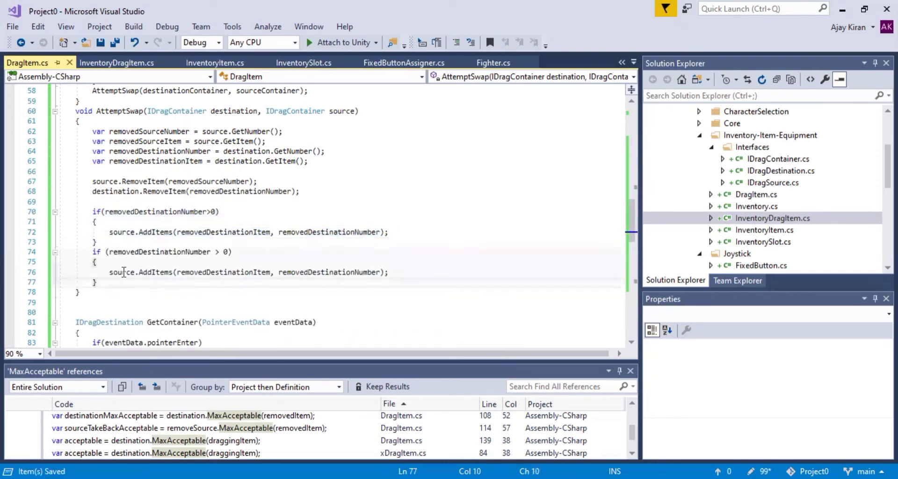
double_click(124, 272)
text(des)
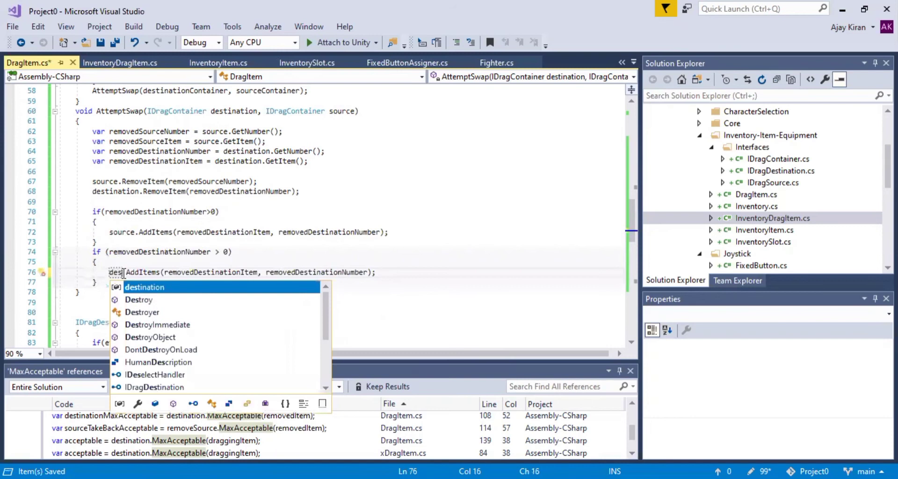
key(Tab)
Change the copied block's condition variable to removedSourceNumber.
double_click(174, 252)
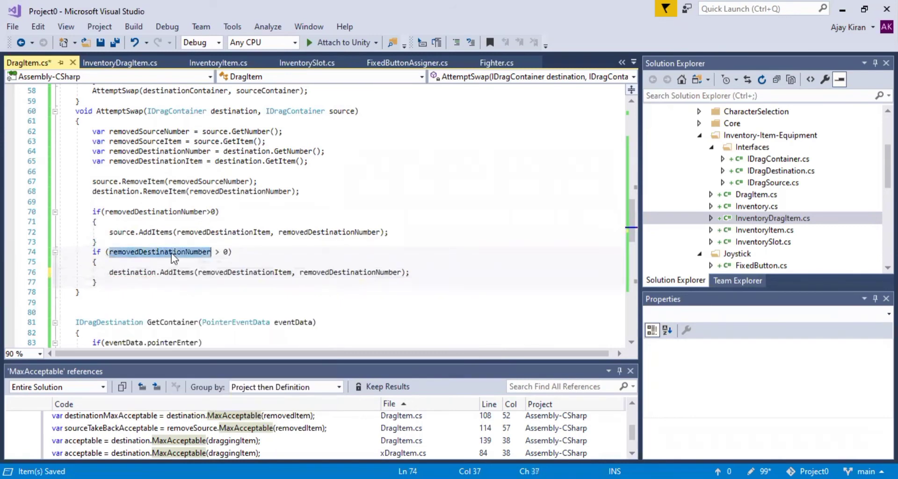
key(BackSpace)
text(rem)
key(Down)
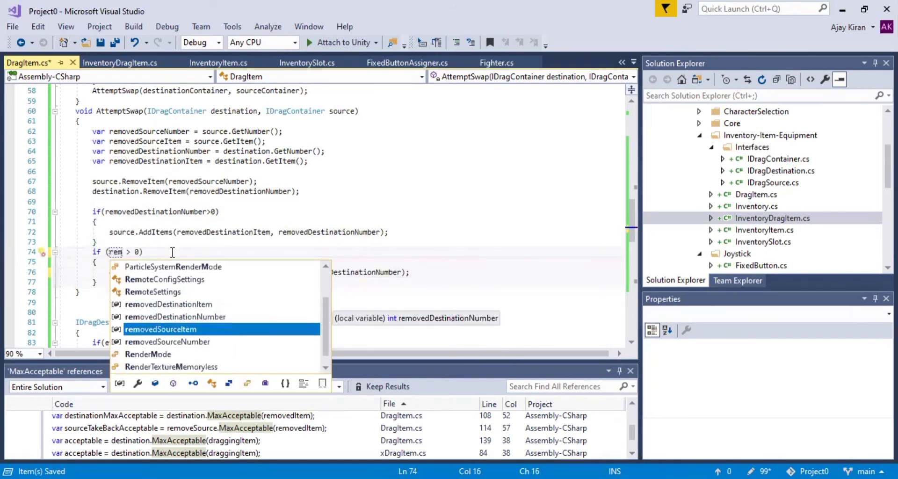
key(Down)
key(Tab)
key(ctrl+s)
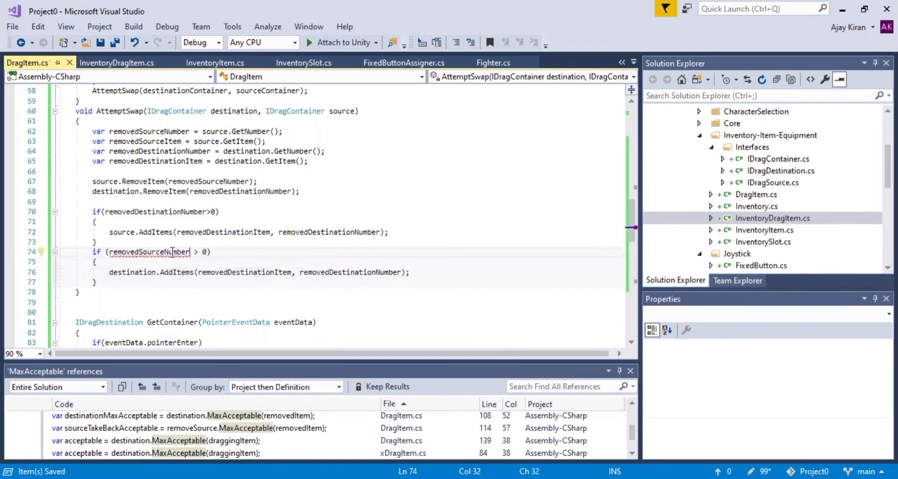
Change the AddItems arguments to removedSourceItem and removedSourceNumber, and save.
drag(227, 272, 271, 276)
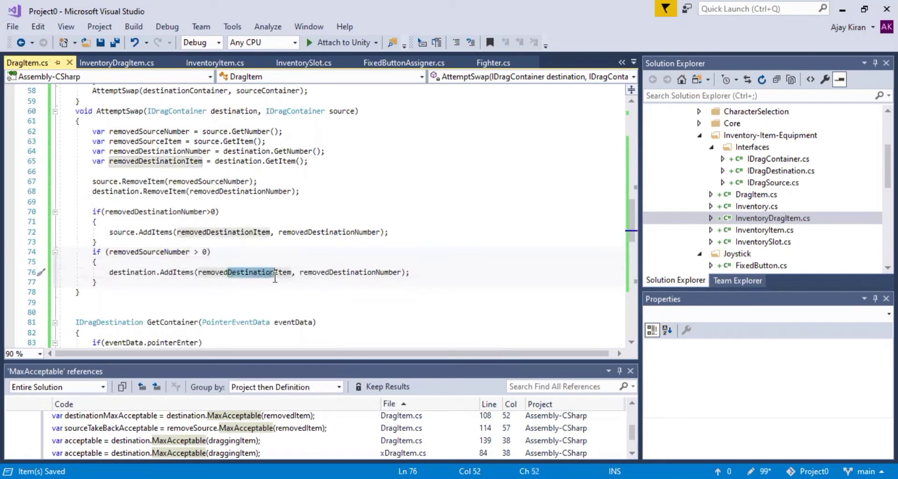
text(so)
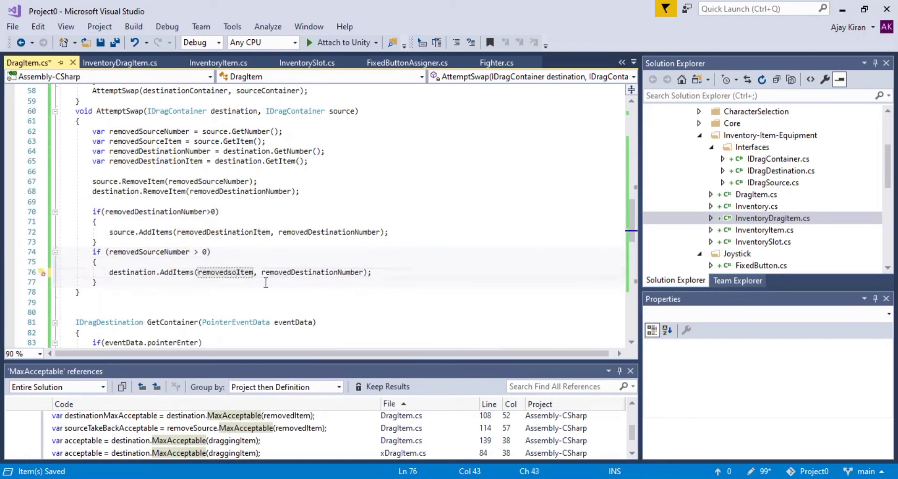
key(BackSpace)
key(BackSpace)
text(Source)
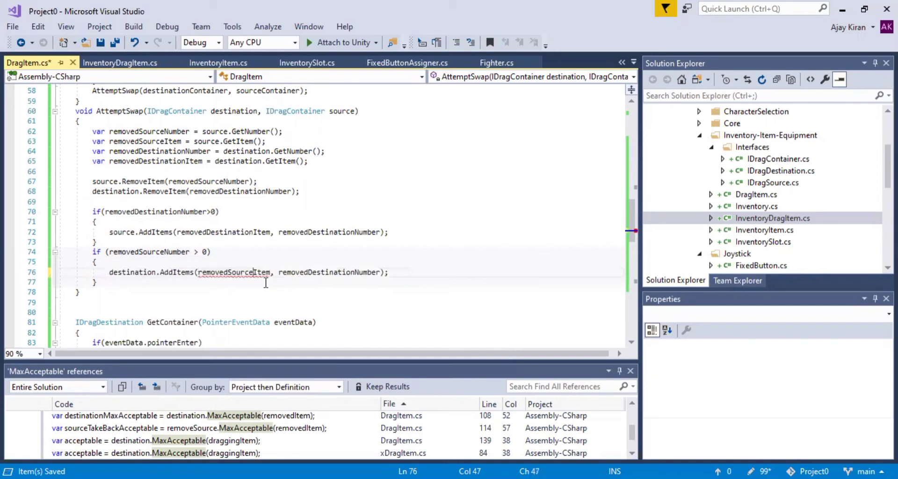
drag(308, 272, 351, 274)
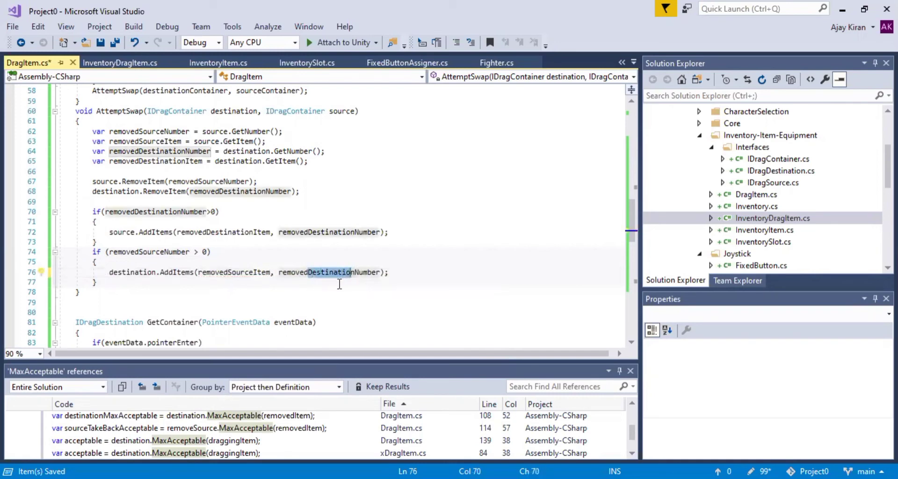
text(Sourc)
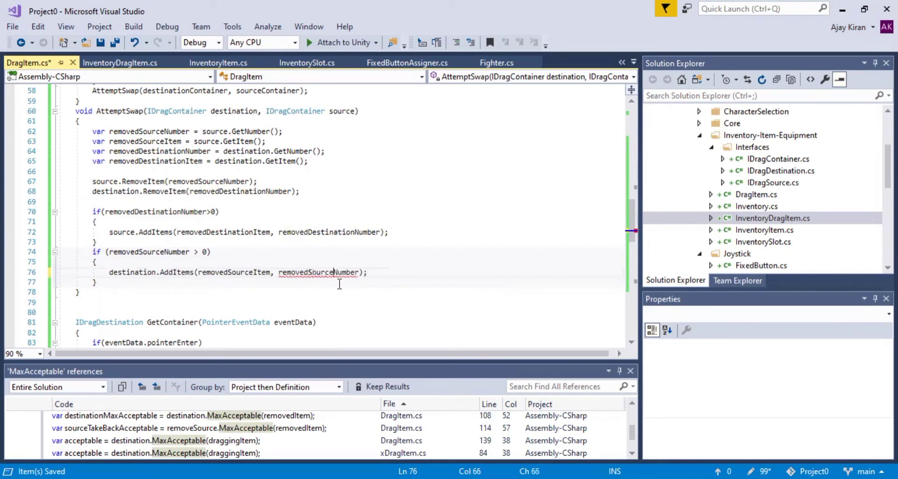
key(ctrl+s)
scroll(178, 270, down, 1)
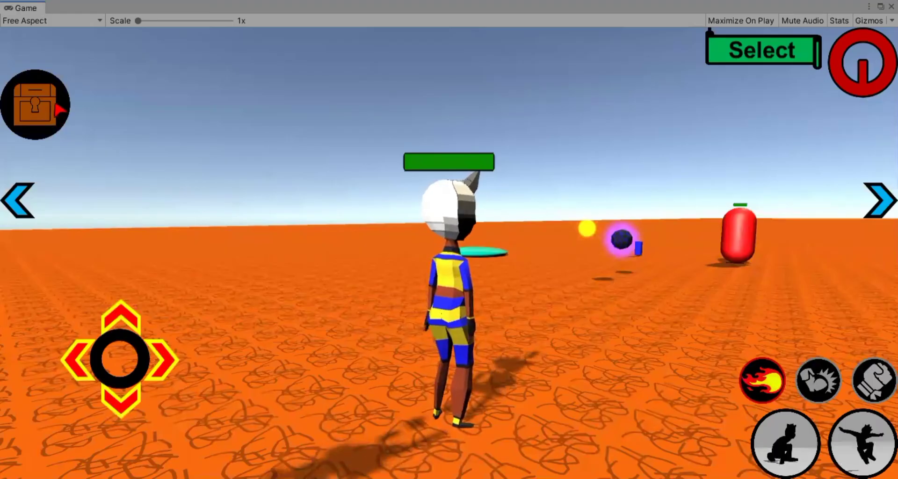
Open the chest inventory, swap swords and shields by dropping them on occupied slots, then close it.
click(41, 97)
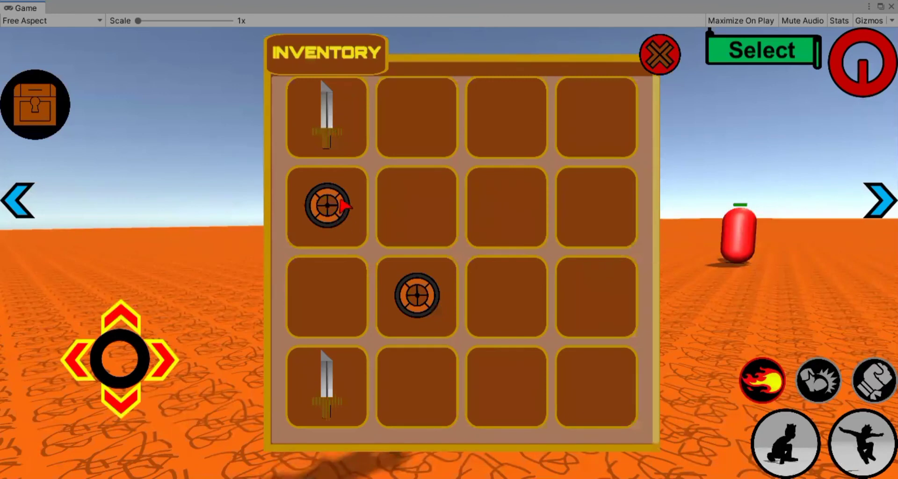
drag(341, 201, 340, 146)
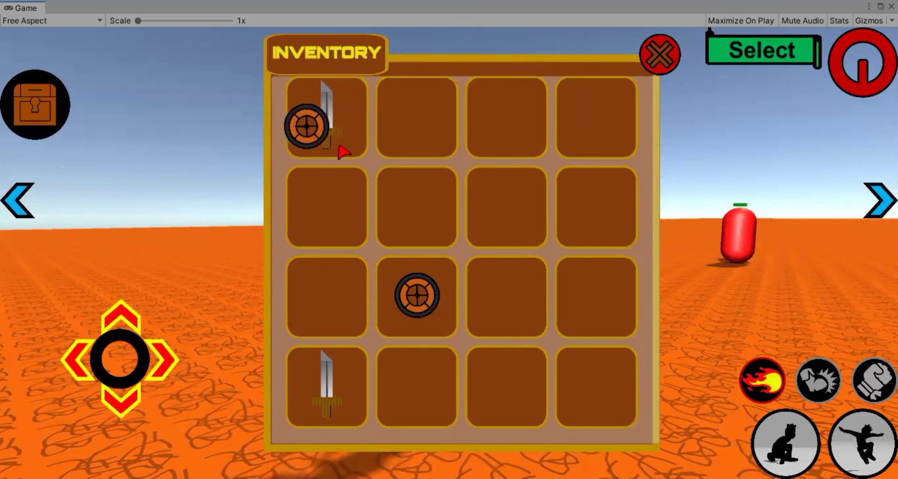
drag(344, 150, 331, 128)
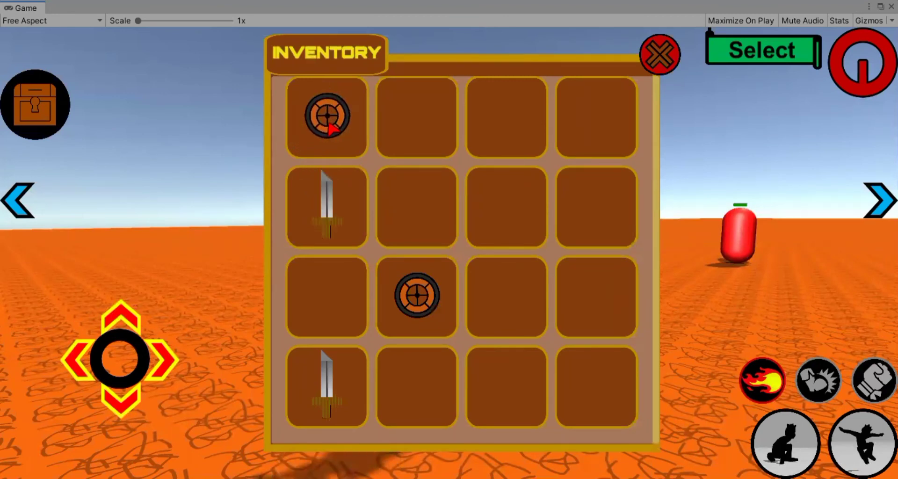
drag(300, 171, 444, 299)
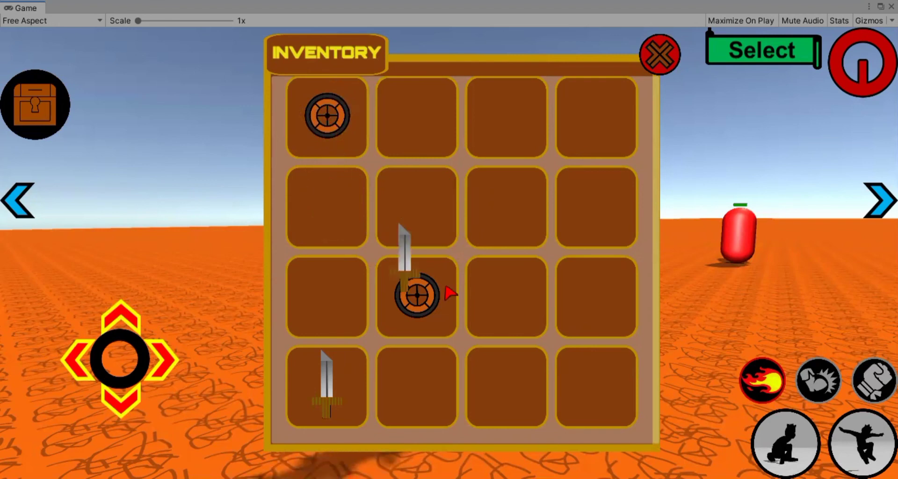
drag(337, 192, 335, 362)
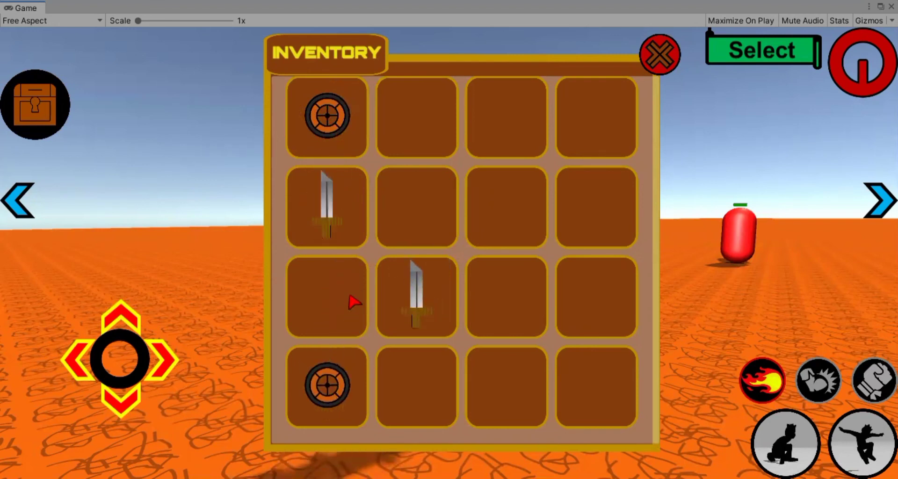
drag(427, 329, 335, 123)
drag(329, 385, 417, 206)
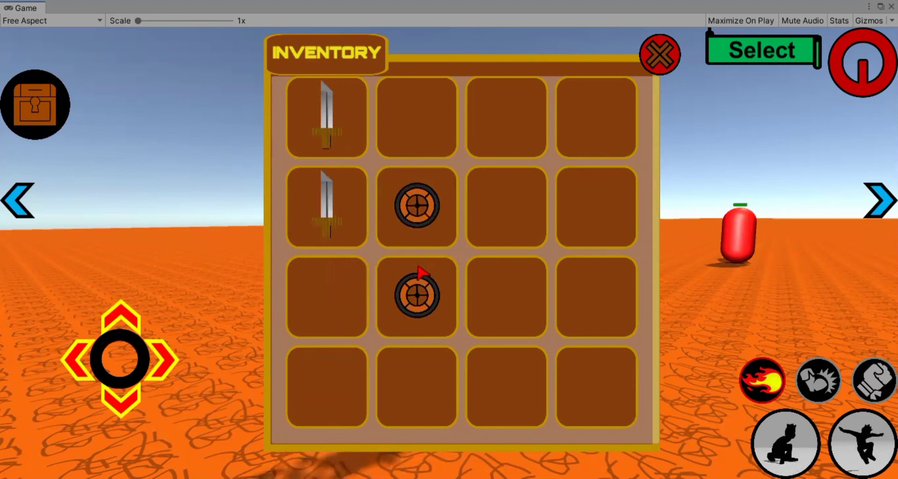
drag(421, 280, 420, 122)
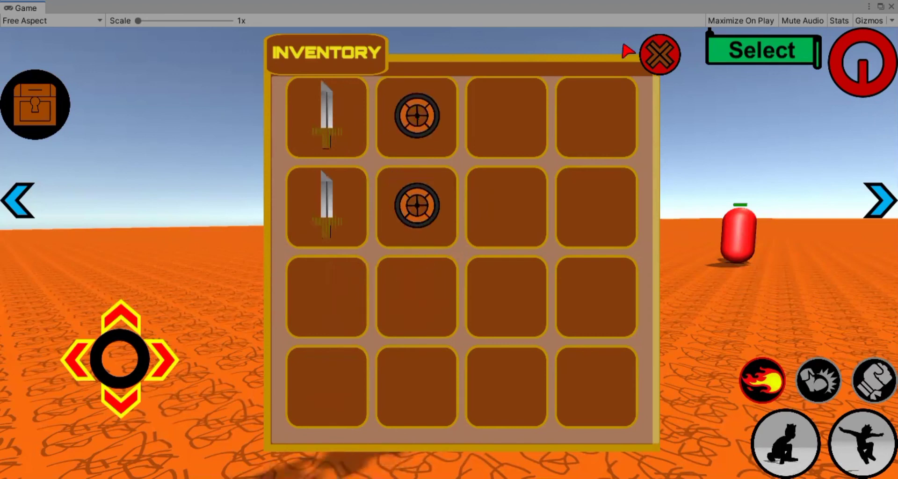
click(669, 55)
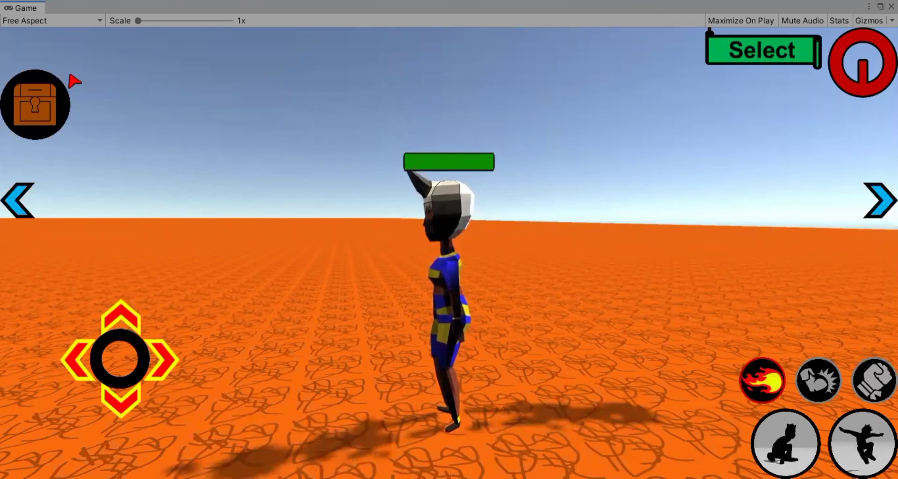
Orbit the camera and run the character with D and W toward the red capsule.
drag(223, 178, 278, 178)
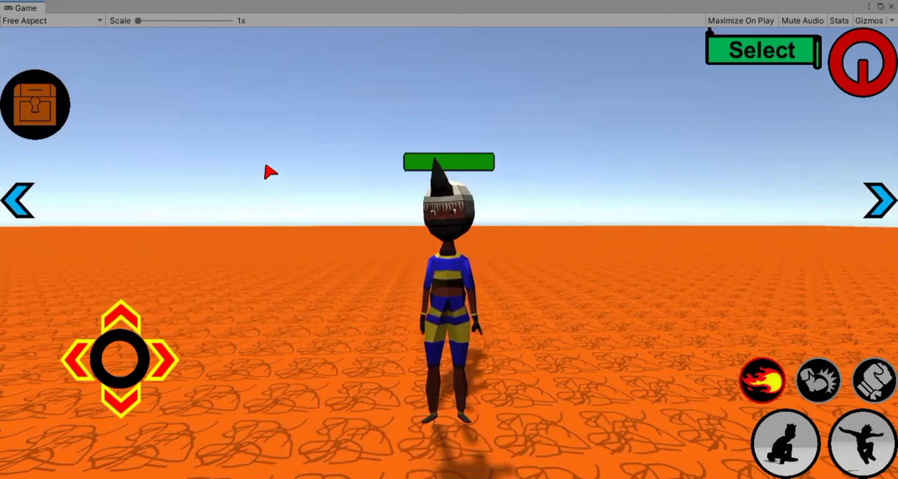
key(d)
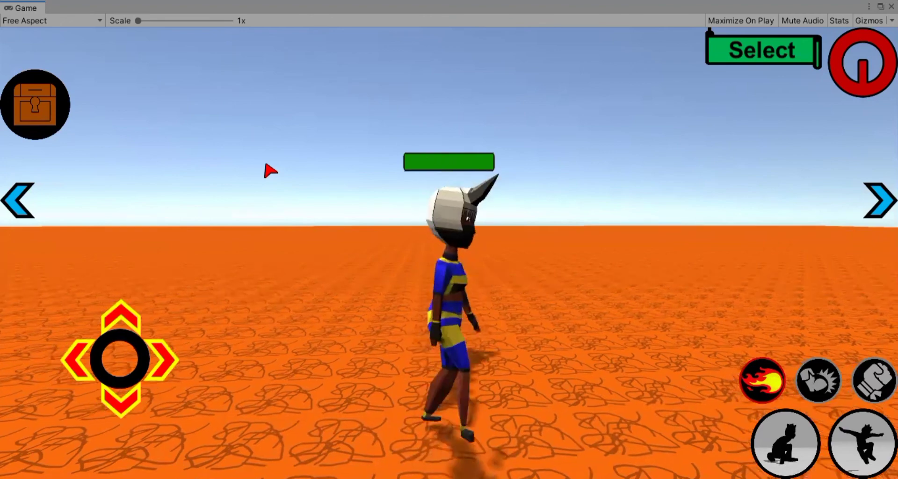
drag(262, 171, 435, 183)
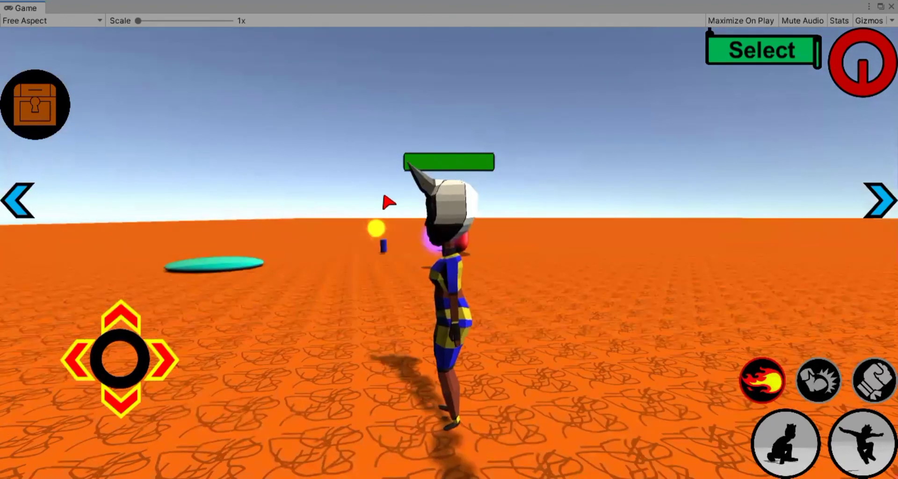
key(w)
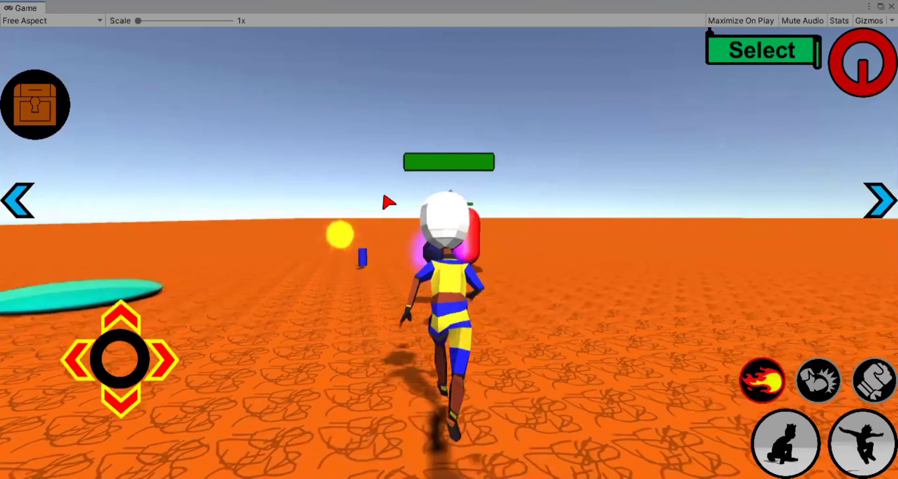